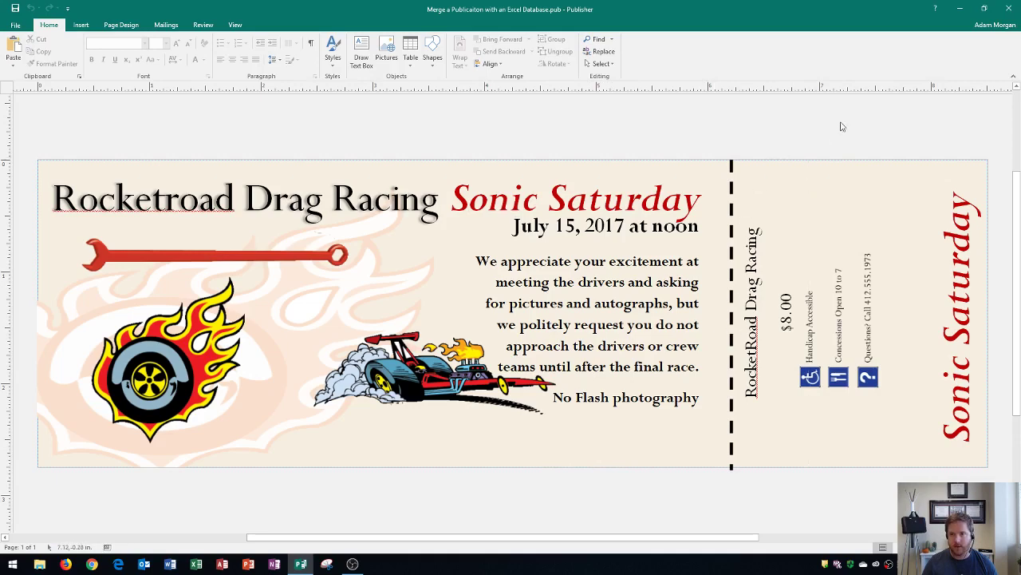
- Minimize the Publisher drag racing ticket window to uncover the desktop files
click(961, 7)
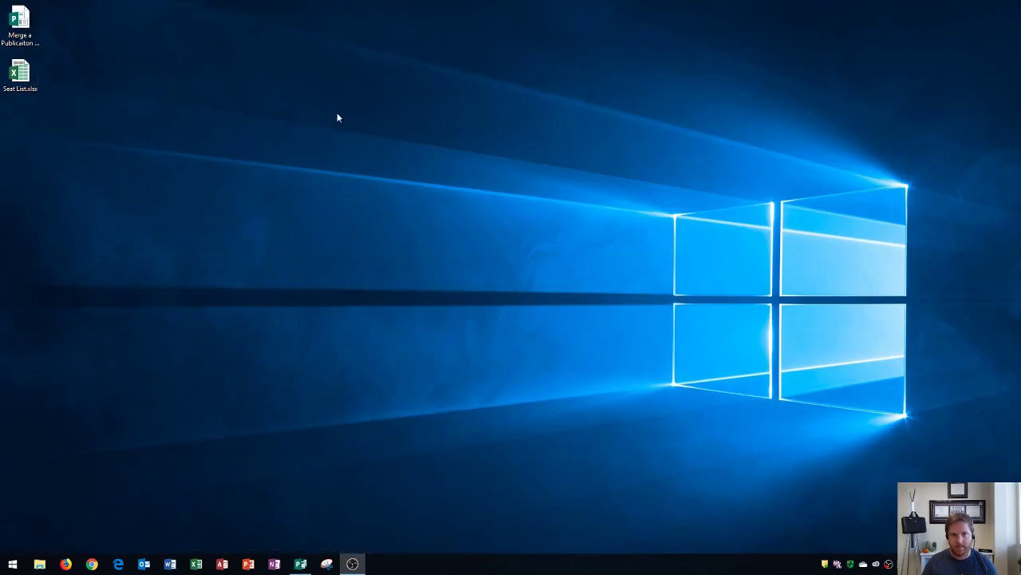
- Open Seat List.xlsx and inspect the heading row and Seat column
double_click(26, 74)
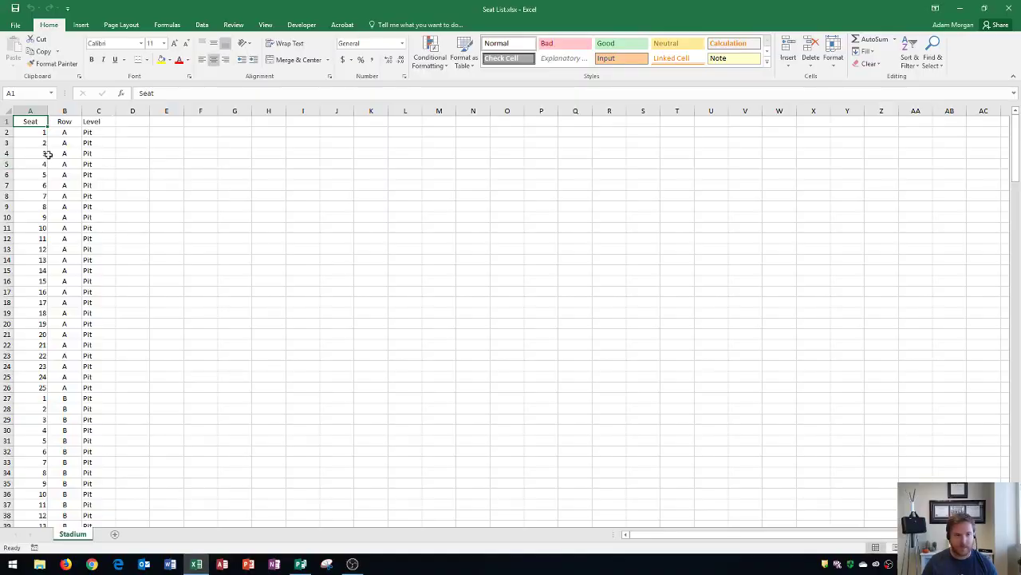
scroll(48, 154, up, 10)
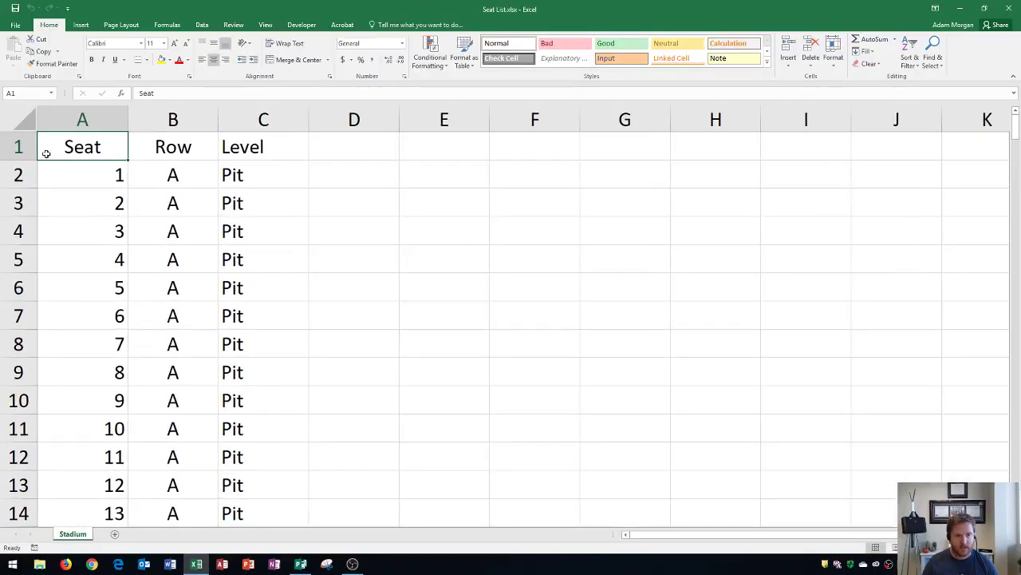
click(12, 145)
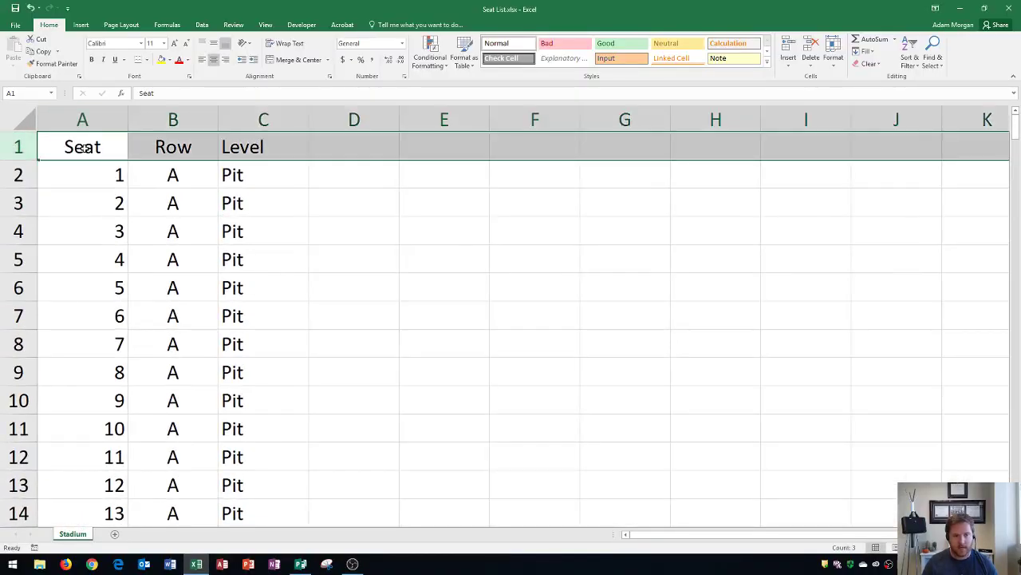
click(82, 147)
scroll(86, 203, down, 4)
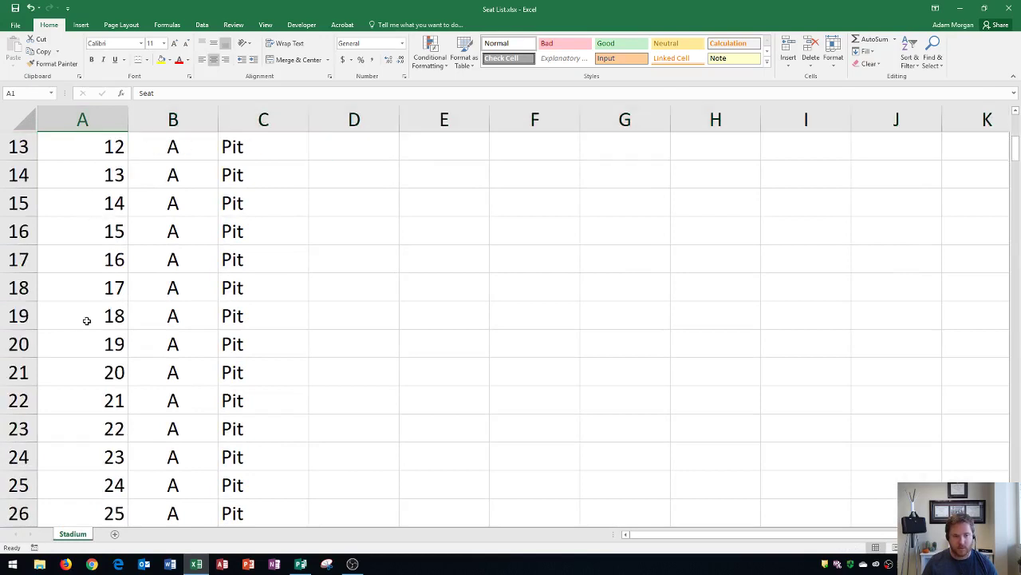
scroll(87, 320, down, 2)
scroll(144, 302, up, 6)
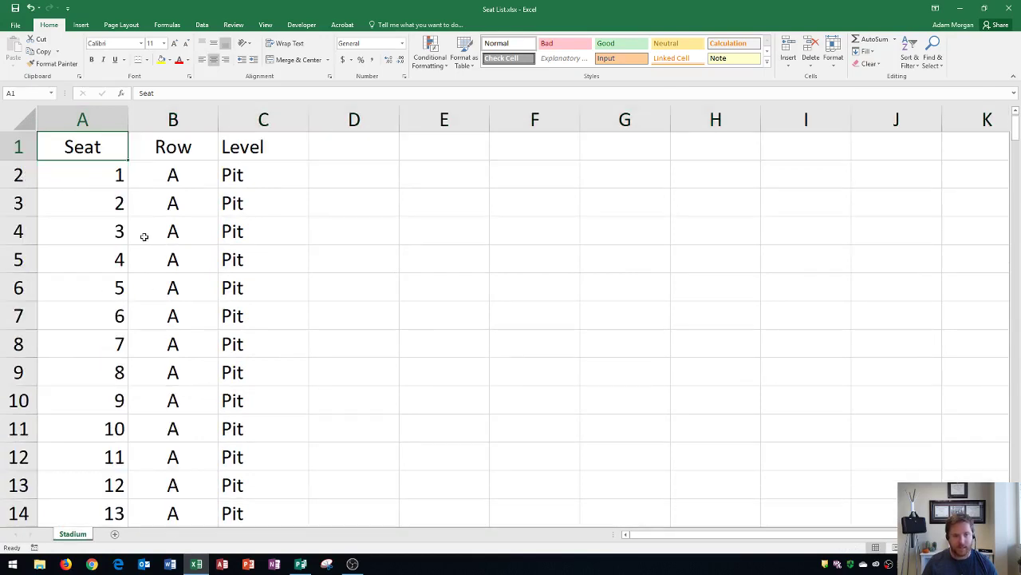
- Check the Row column down to its last entry and back
click(162, 150)
scroll(237, 232, down, 2)
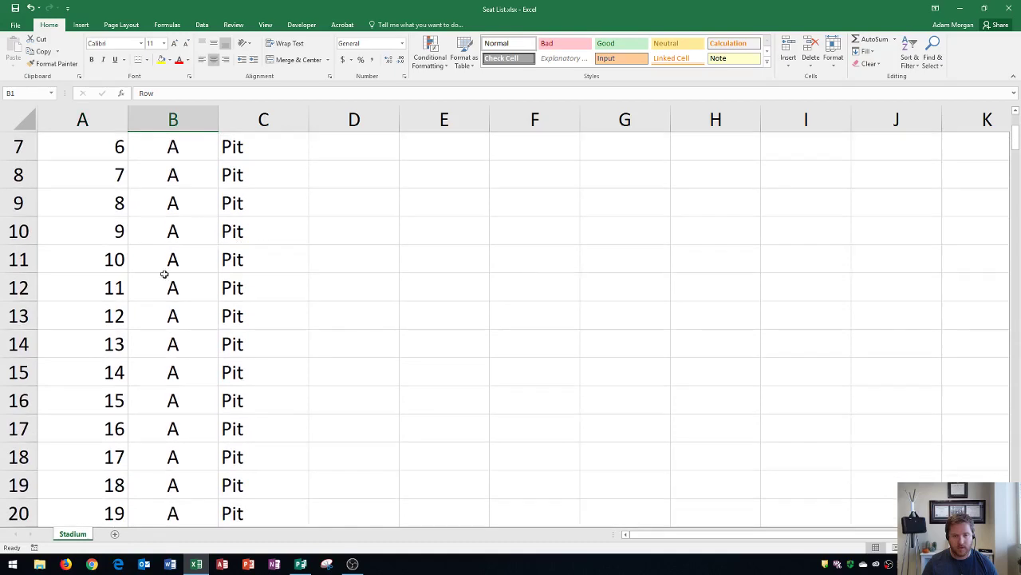
scroll(179, 288, up, 2)
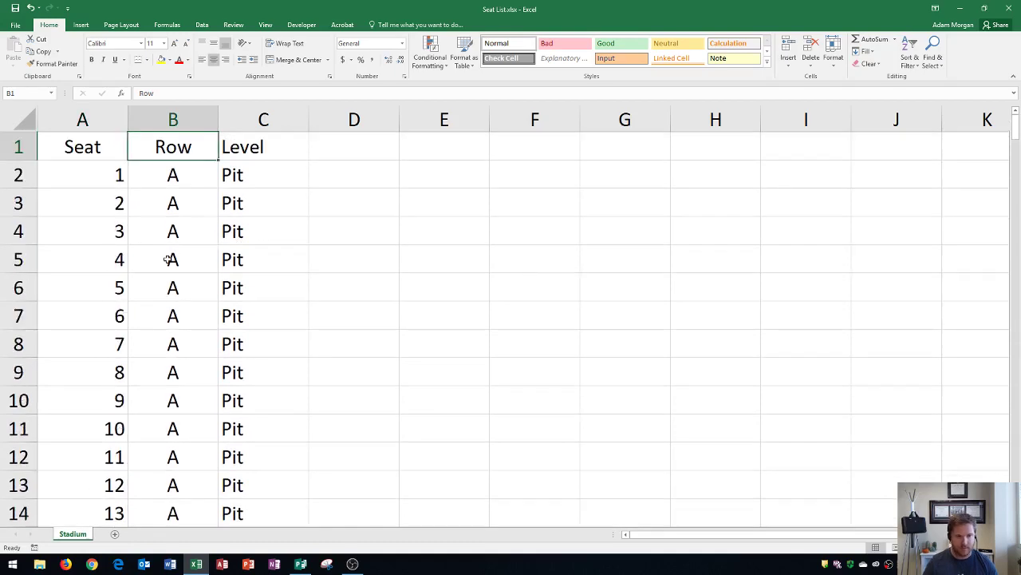
key(ctrl+Down)
key(ctrl+Up)
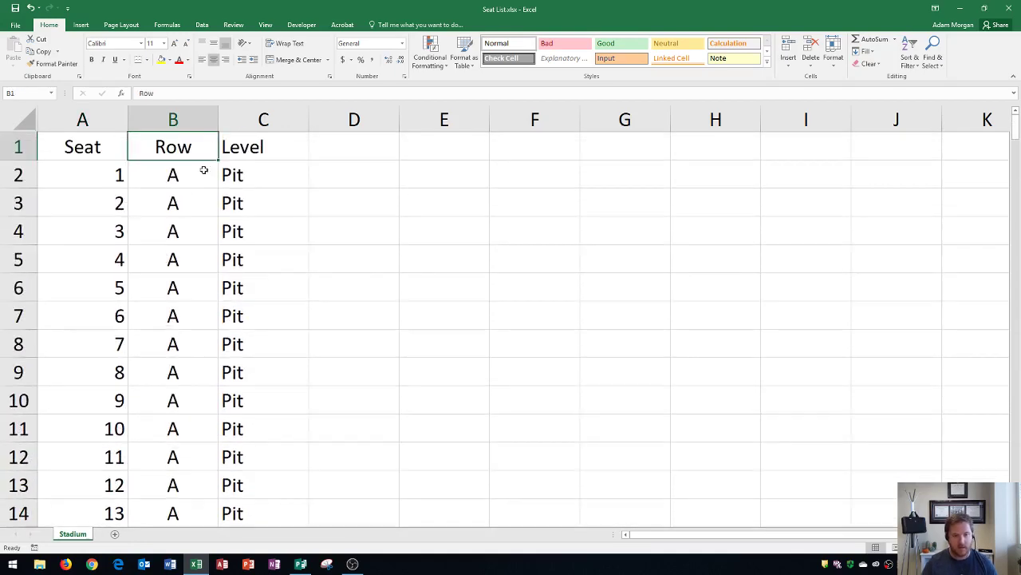
- Check the Level column down to its last entry, Level 2, and back
click(226, 146)
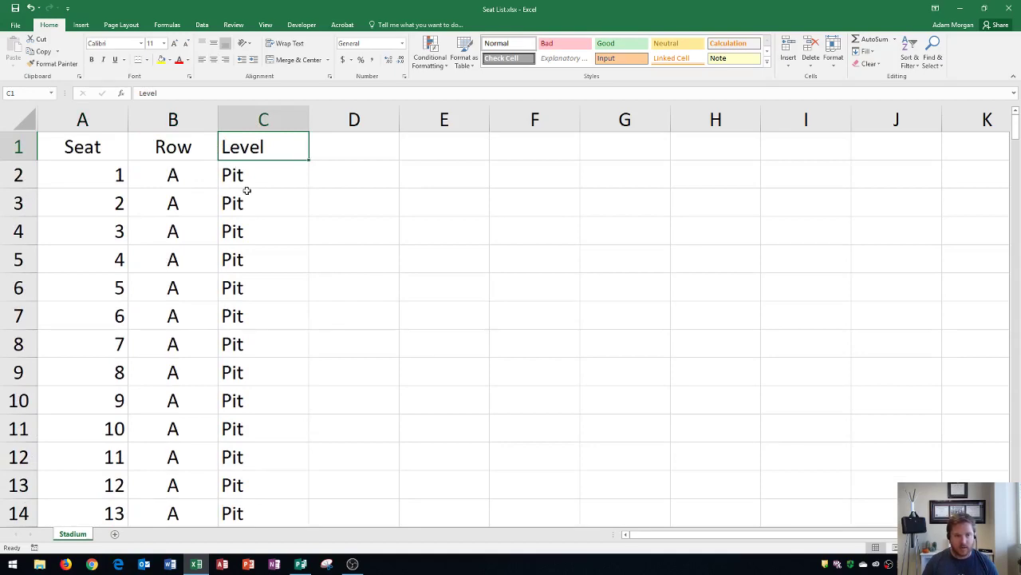
scroll(232, 295, down, 19)
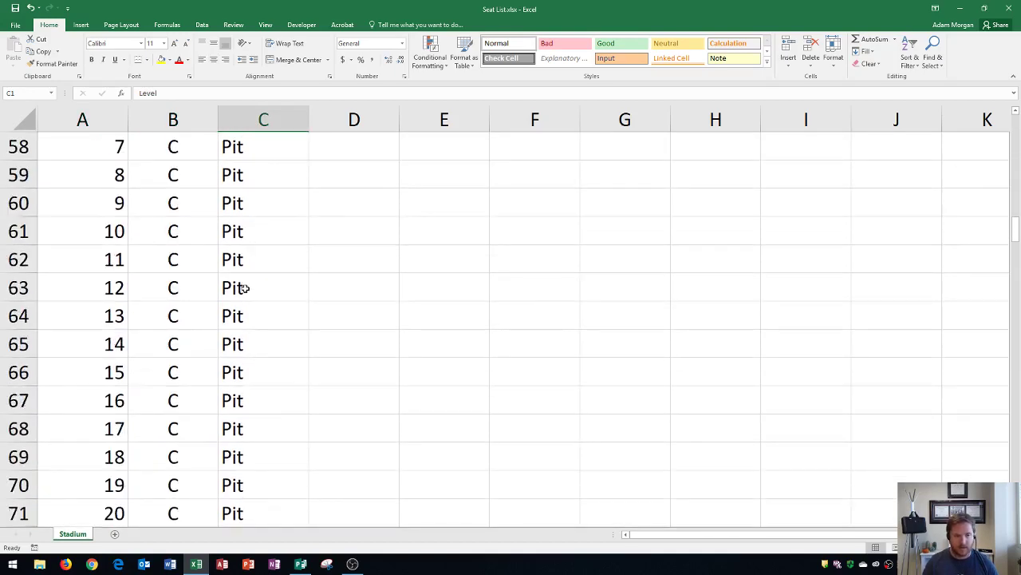
key(ctrl+Down)
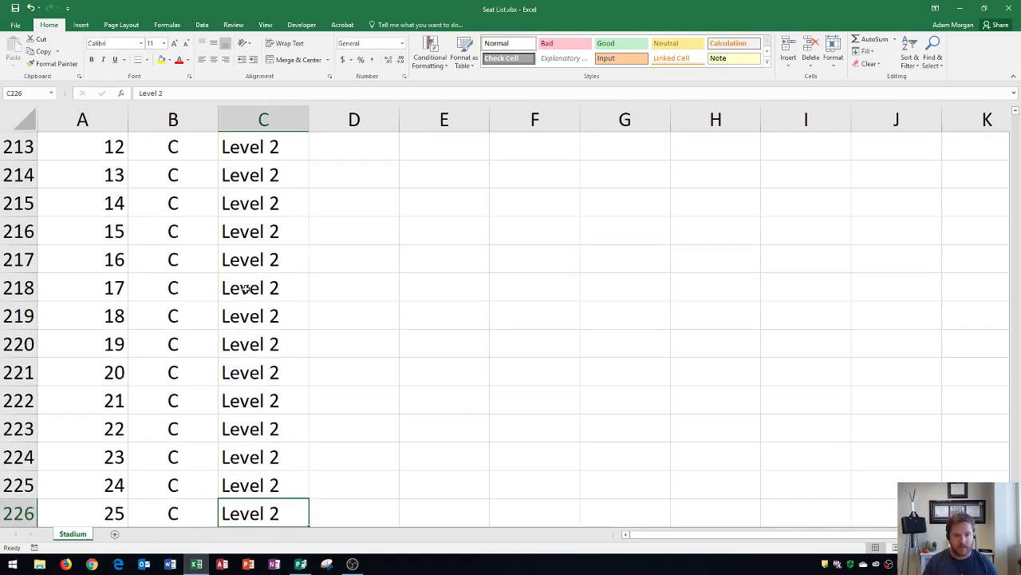
key(ctrl+Up)
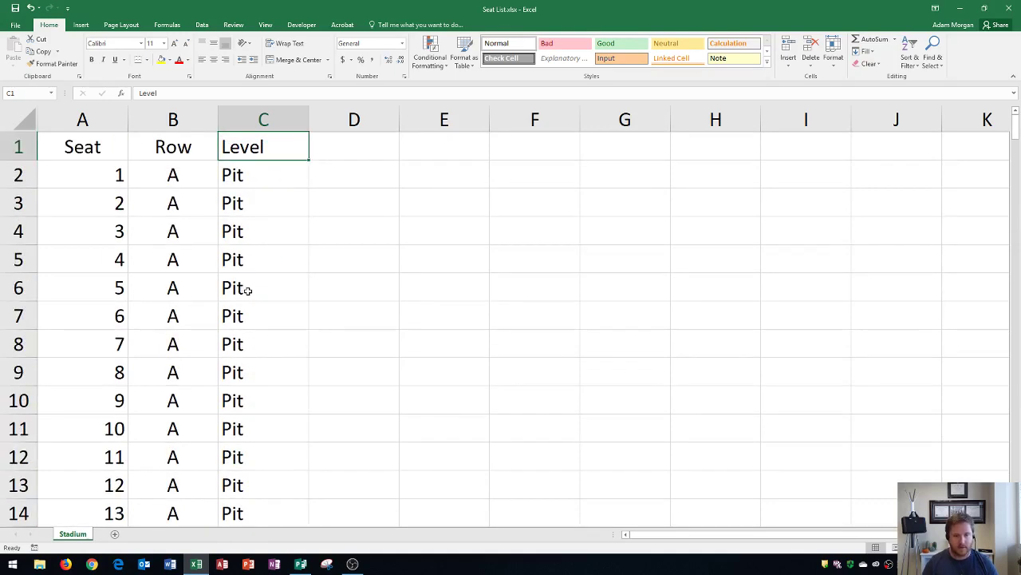
key(ctrl+Down)
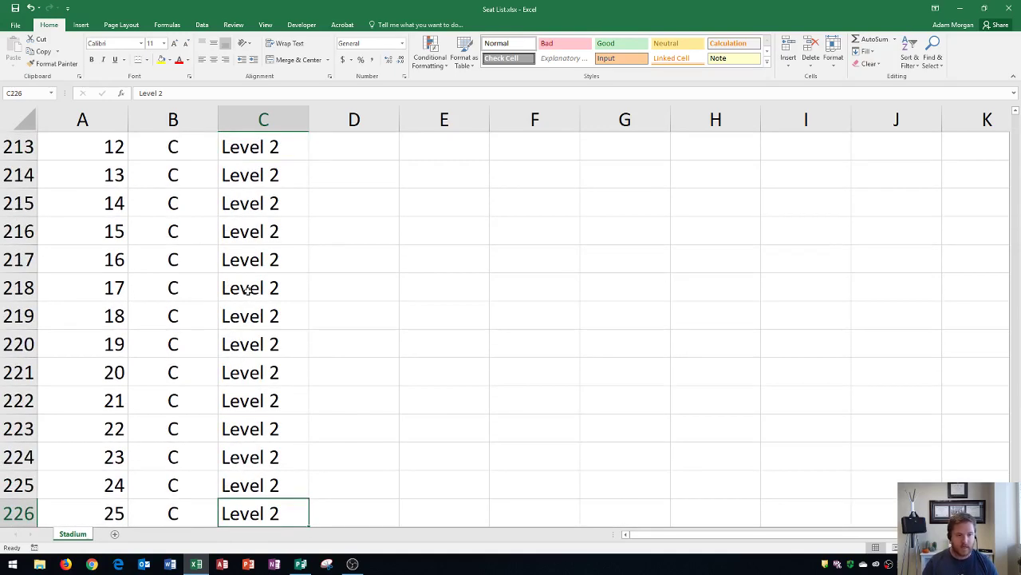
key(ctrl+Up)
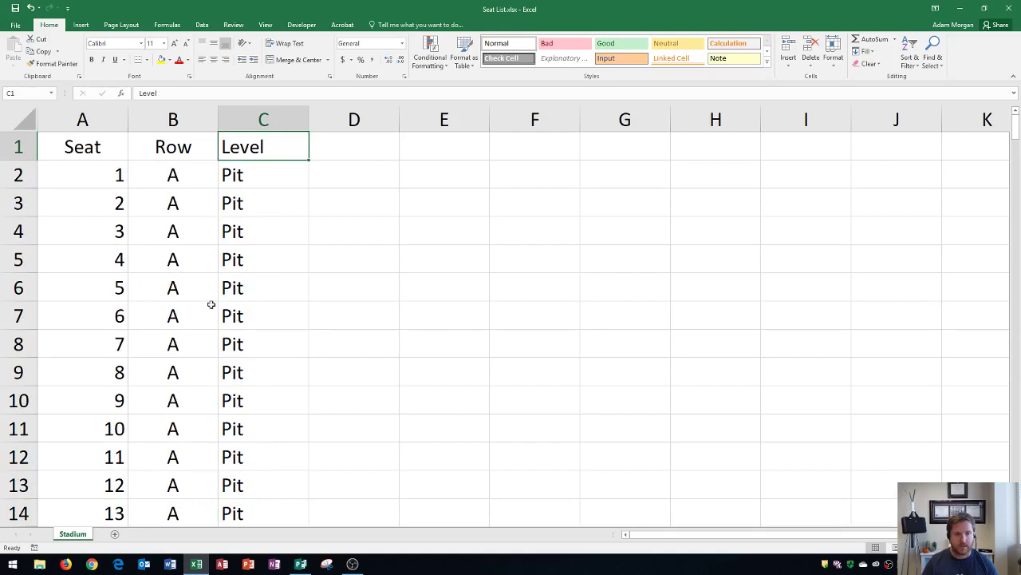
scroll(211, 304, down, 3)
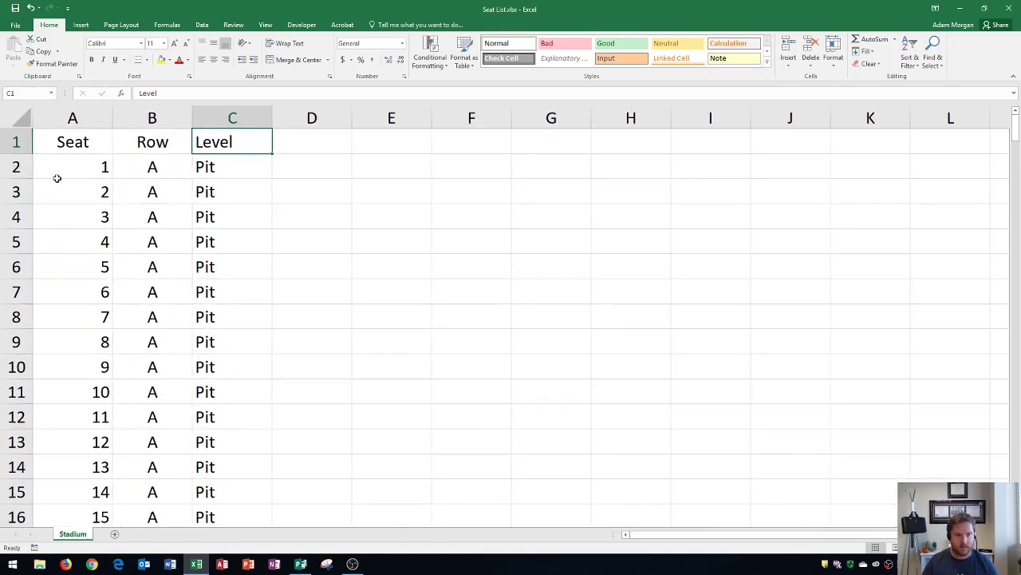
- Review the headings and the first record's Seat, Row and Level values
click(29, 142)
click(102, 170)
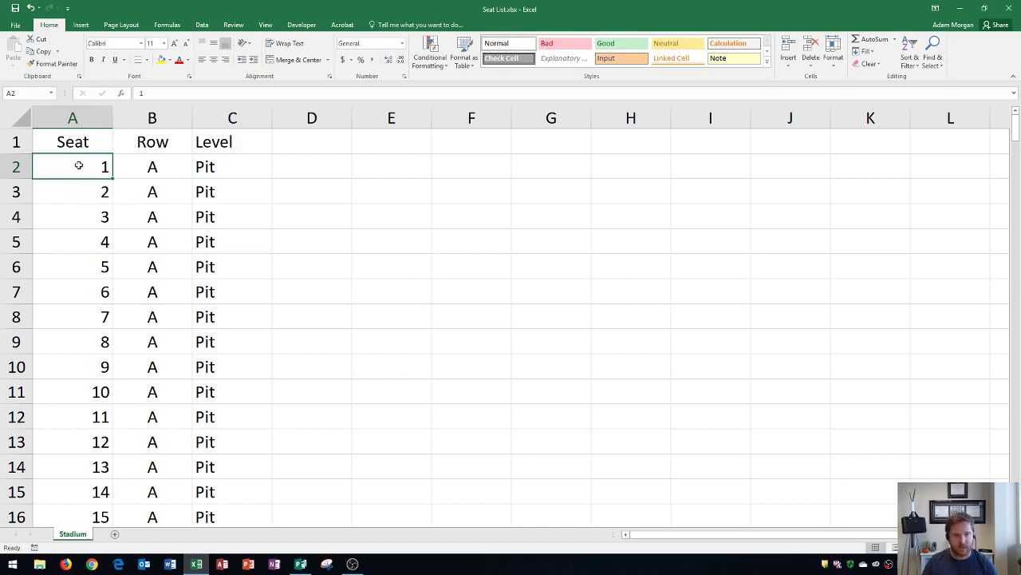
click(151, 164)
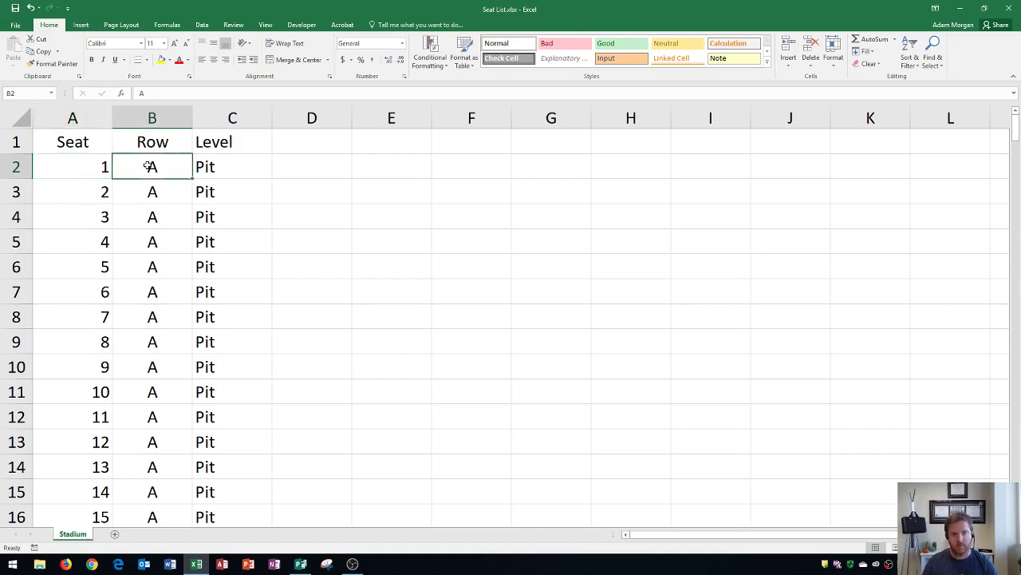
click(210, 164)
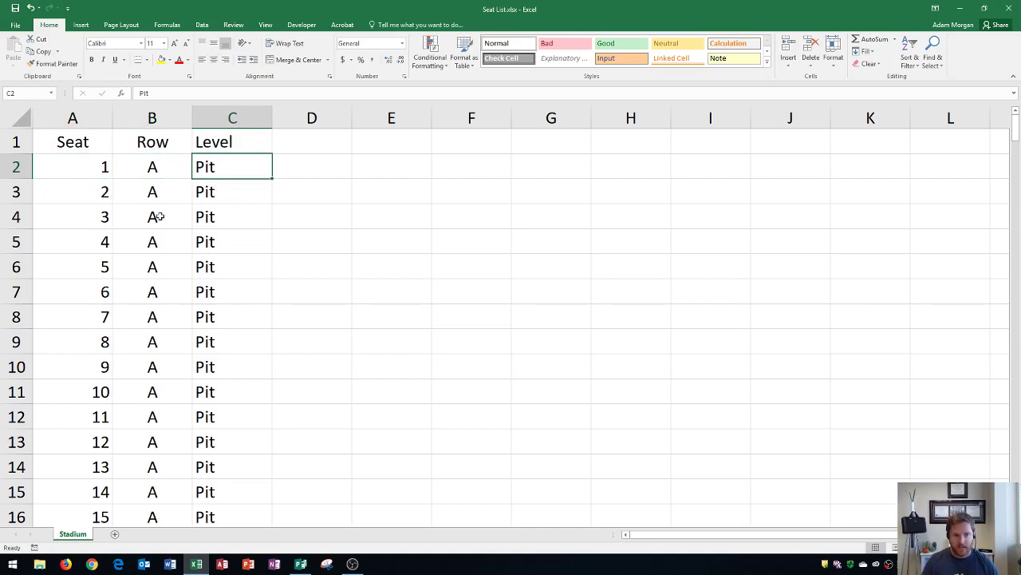
- Close the workbook, return to the ticket, and select Desktop's Seat List.xlsx as an existing recipient list
click(1007, 9)
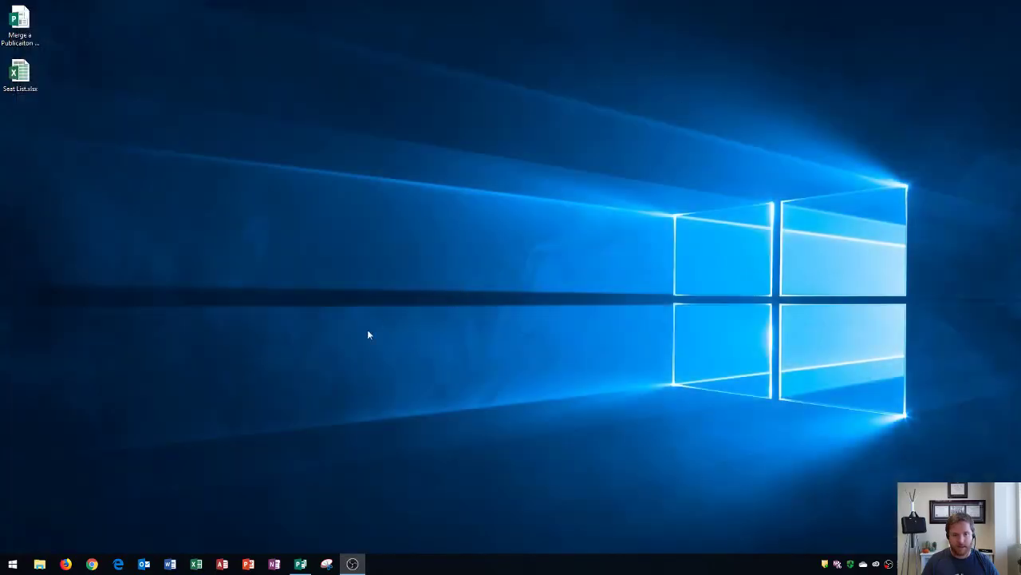
click(300, 564)
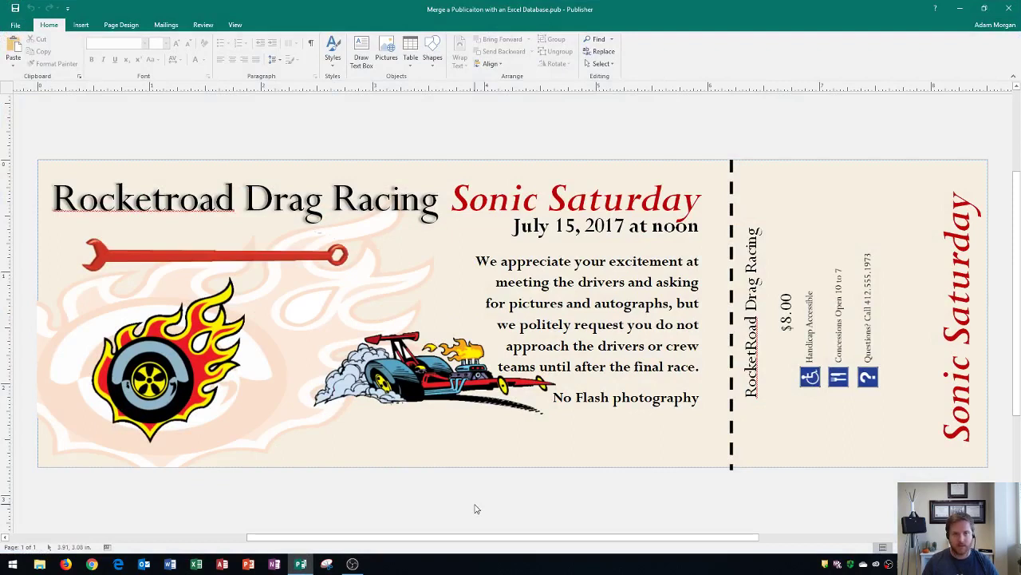
click(166, 25)
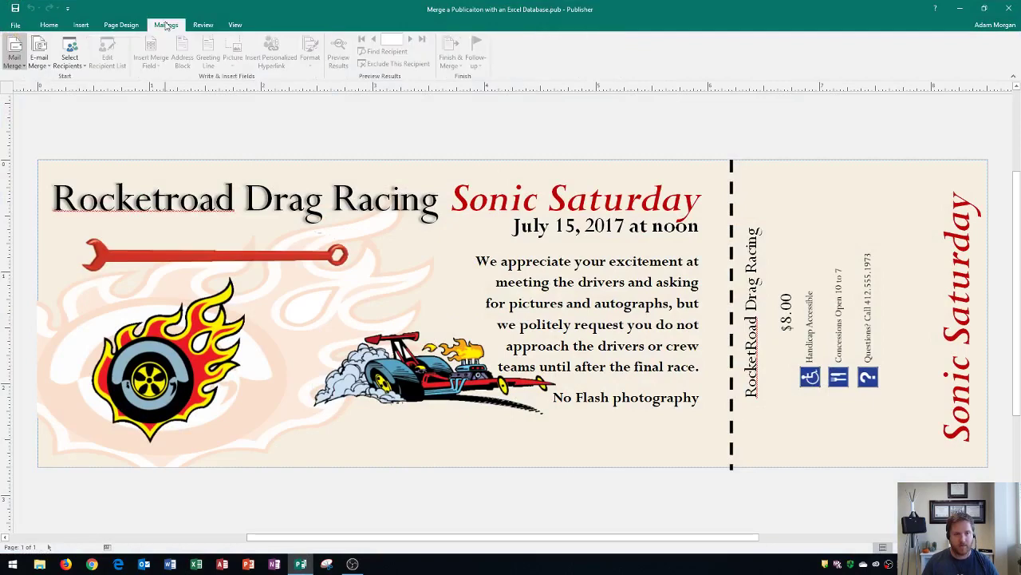
click(71, 62)
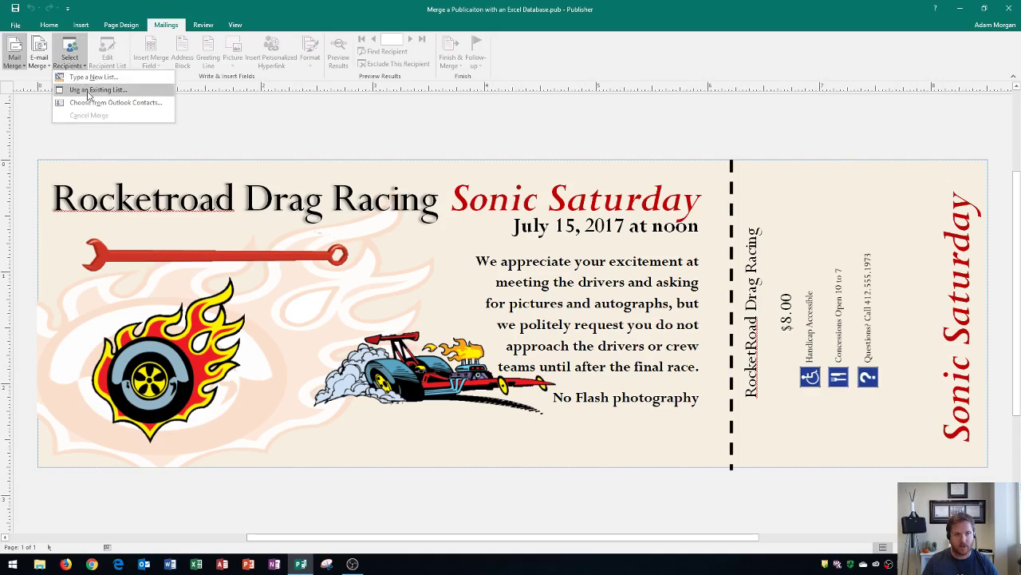
click(90, 90)
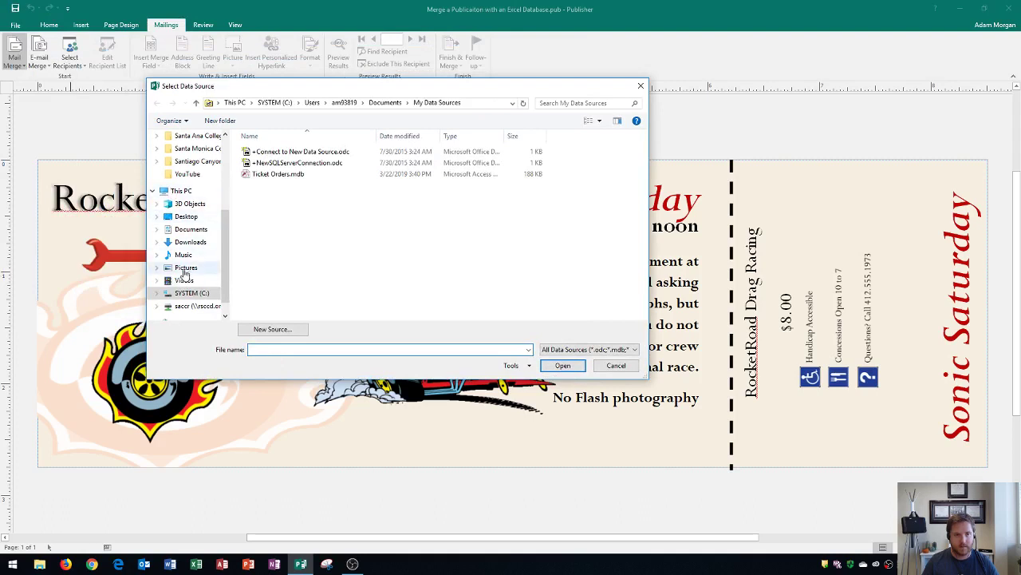
click(185, 216)
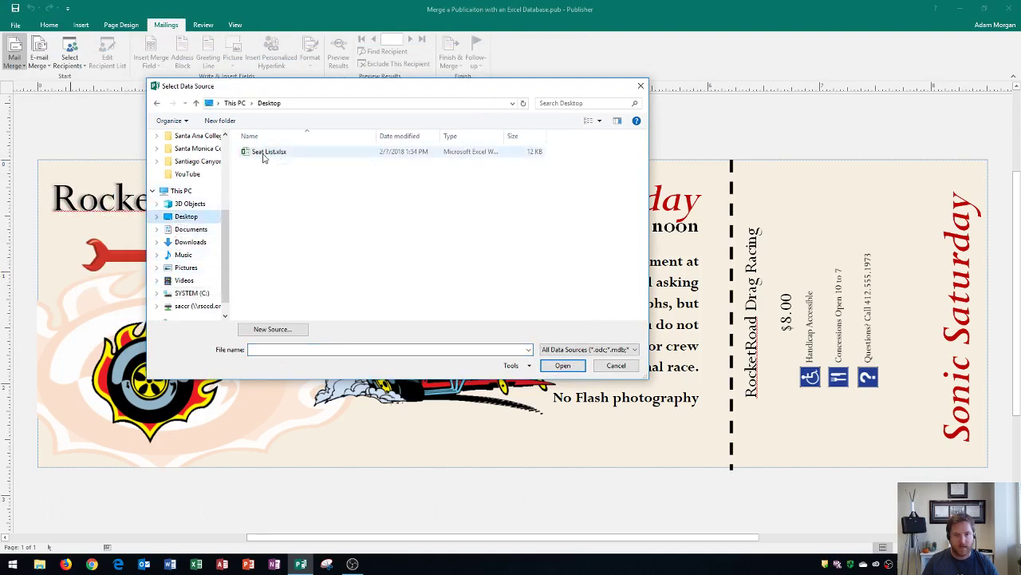
double_click(265, 153)
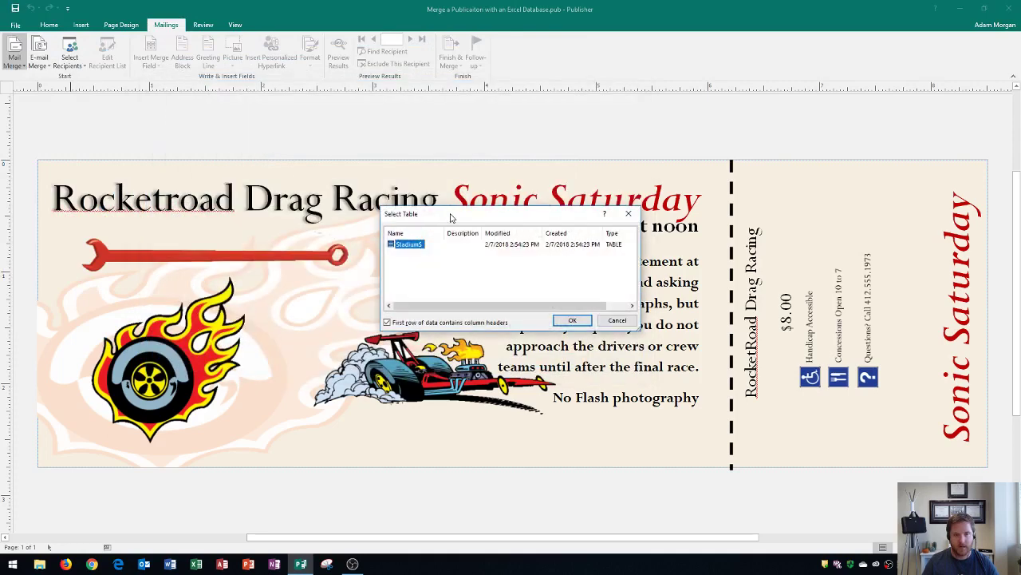
- Confirm the Stadium$ sheet, with first row as column headers, as the recipient table
drag(454, 212, 398, 126)
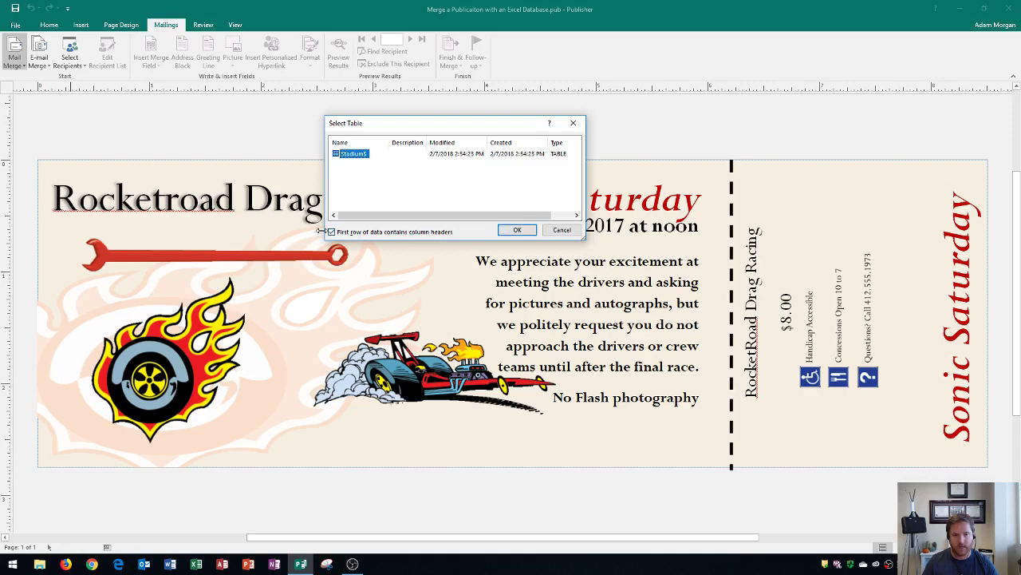
click(517, 230)
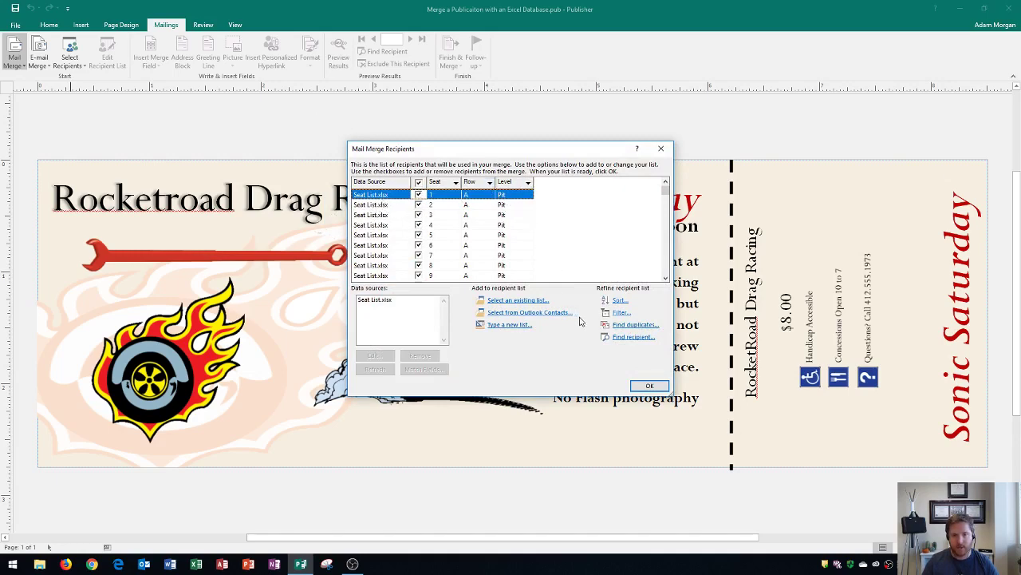
- Start a Level filter on the recipients, cancel it, and accept the full seat list
click(620, 313)
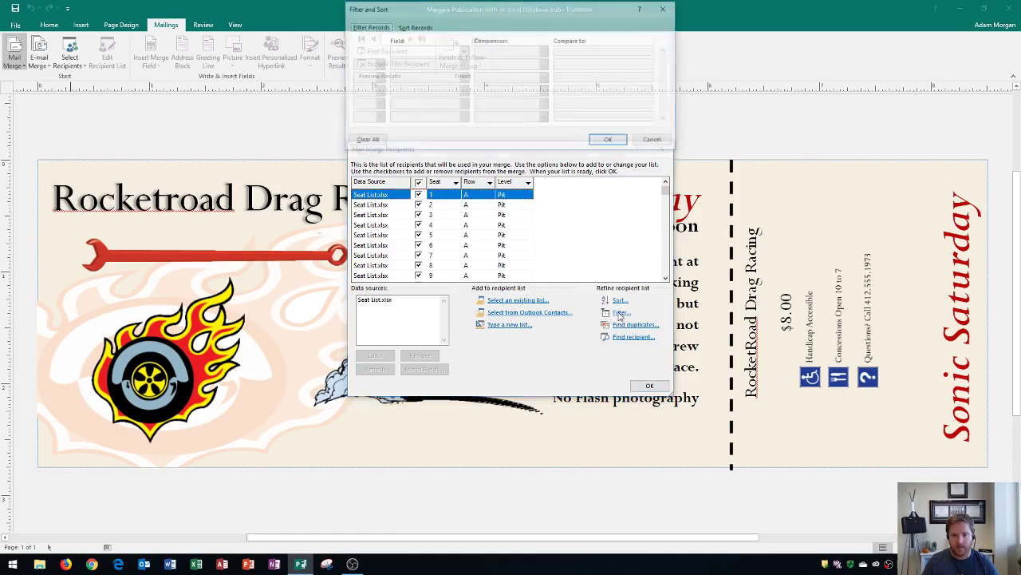
click(452, 53)
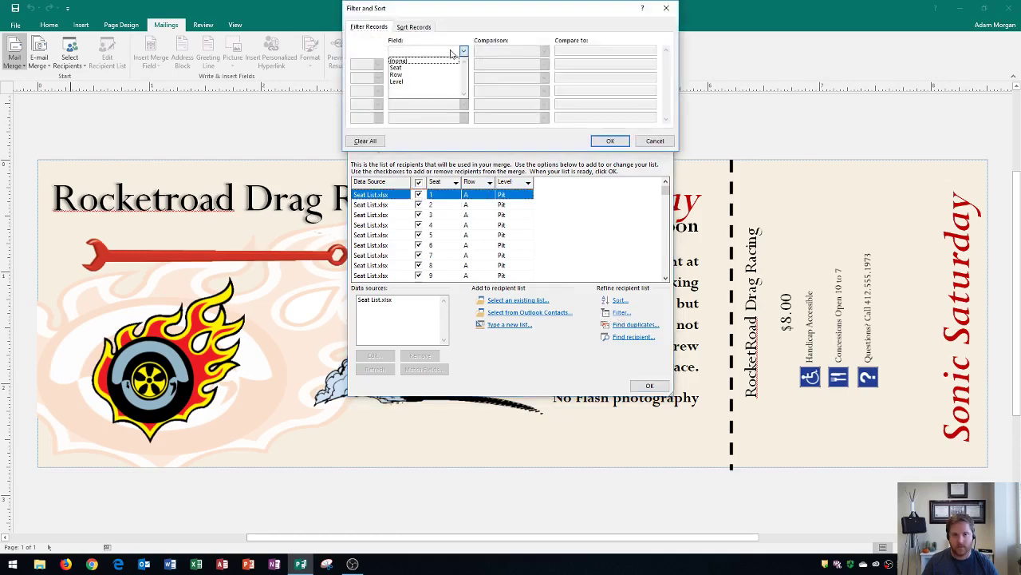
click(407, 81)
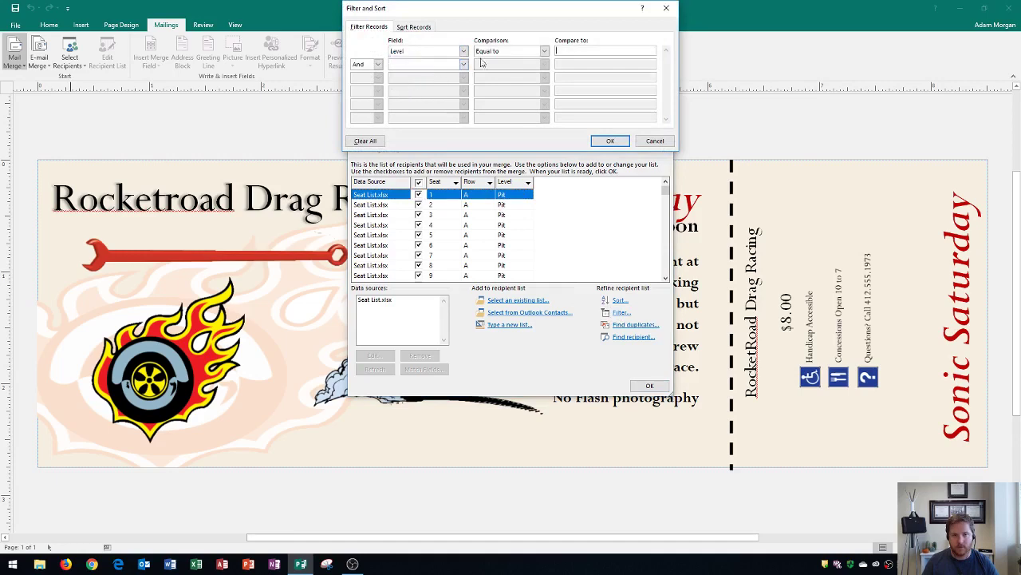
click(579, 50)
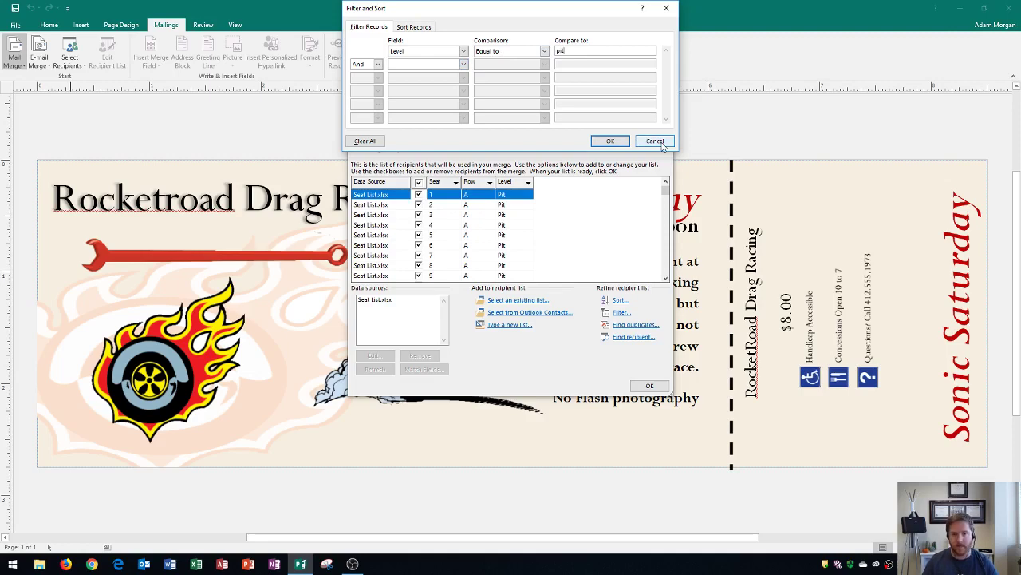
click(657, 141)
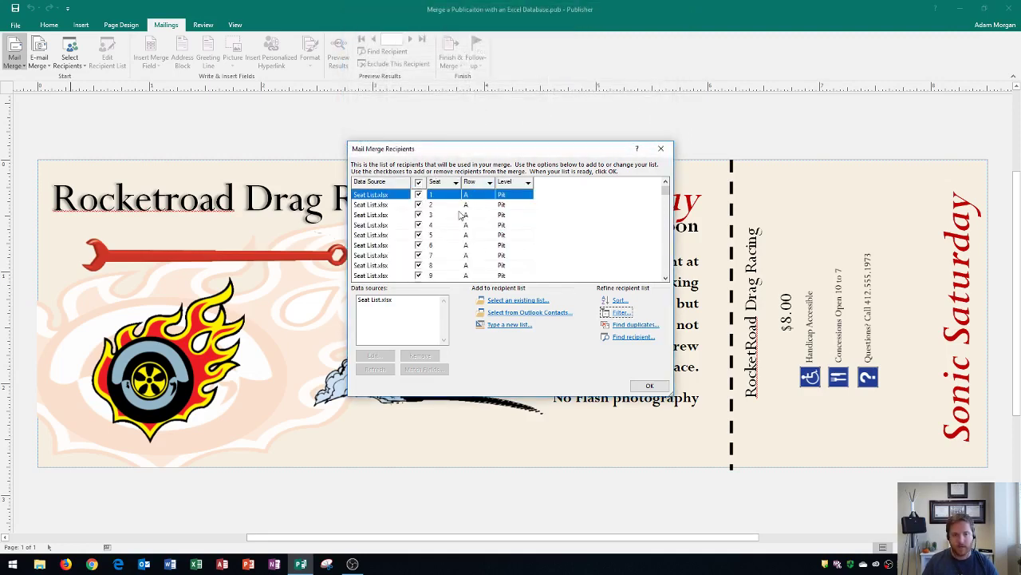
click(650, 387)
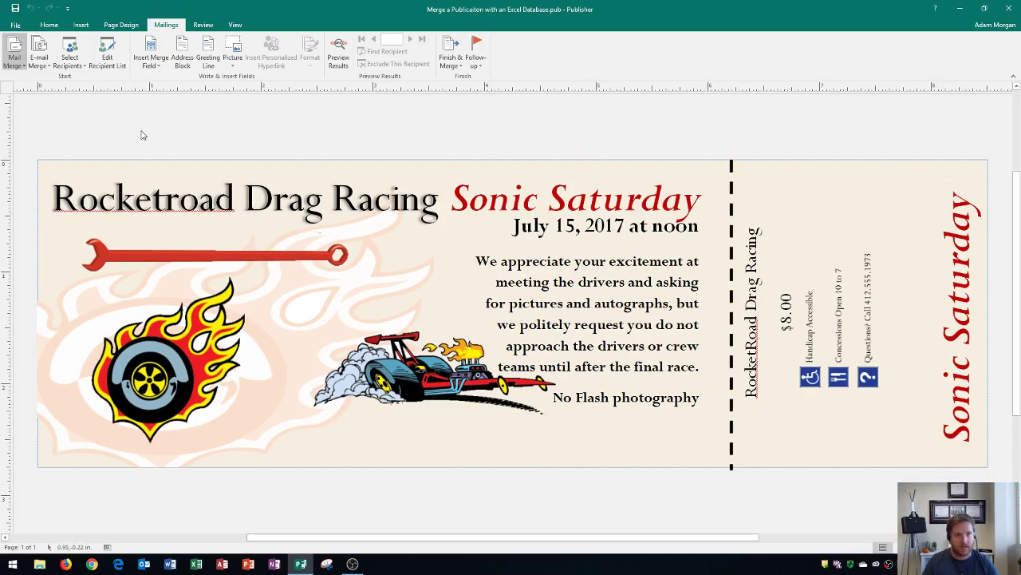
- Draw a 1.77 by 0.4 inch red bevel shape below 'No Flash photography'
click(87, 25)
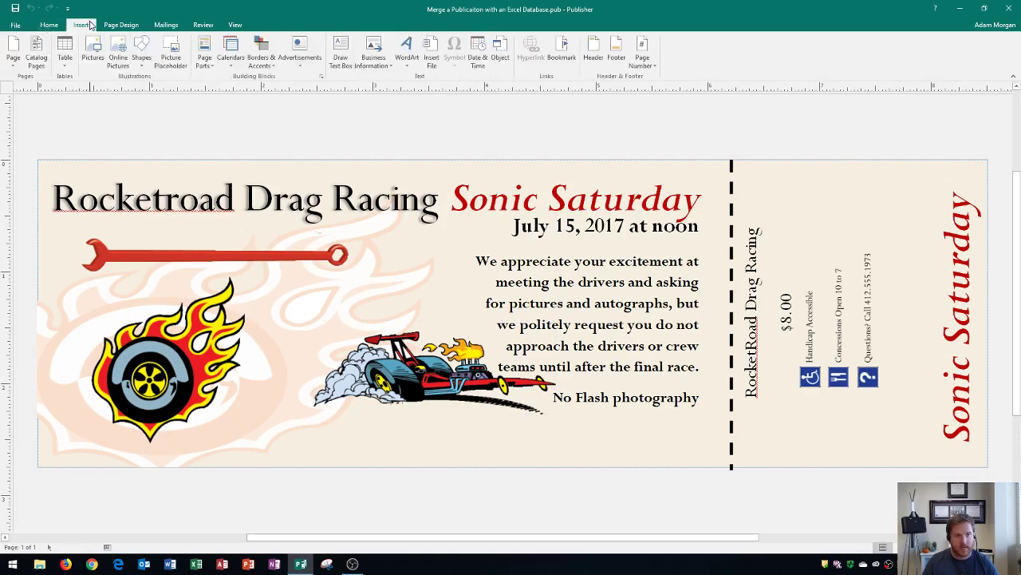
click(141, 59)
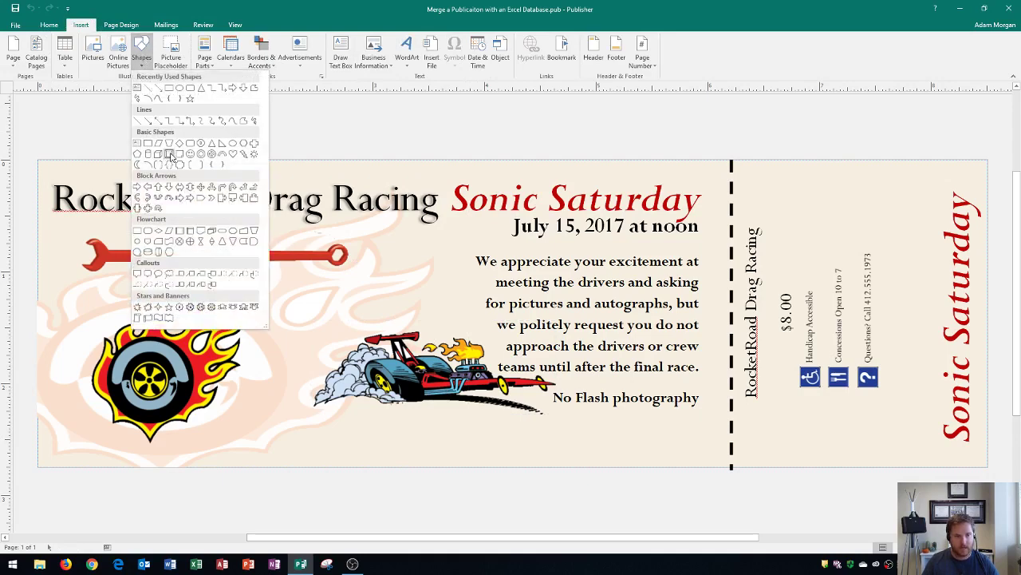
click(169, 154)
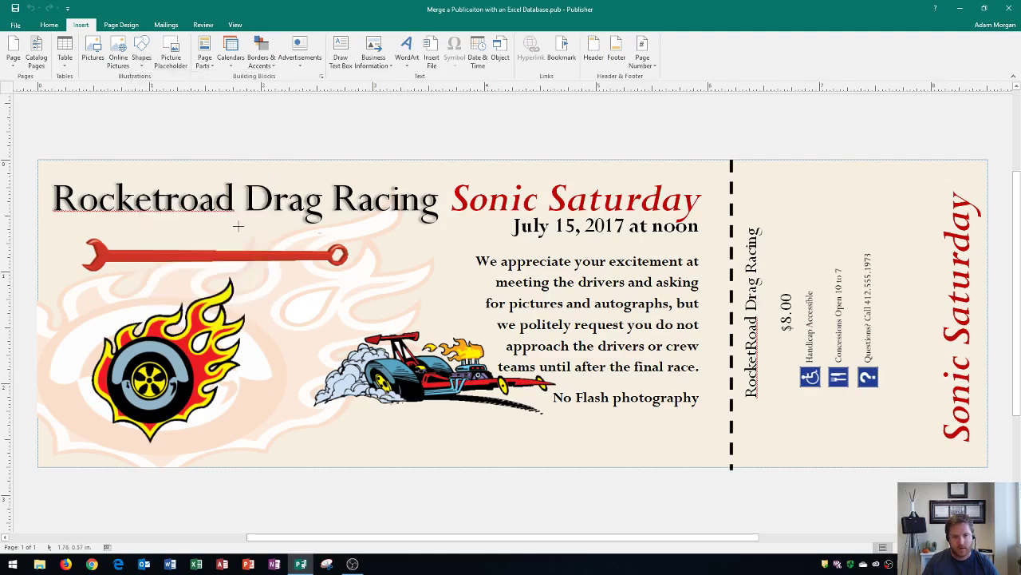
mouse_move(504, 420)
mouse_down()
mouse_move(692, 468)
mouse_move(704, 459)
mouse_up()
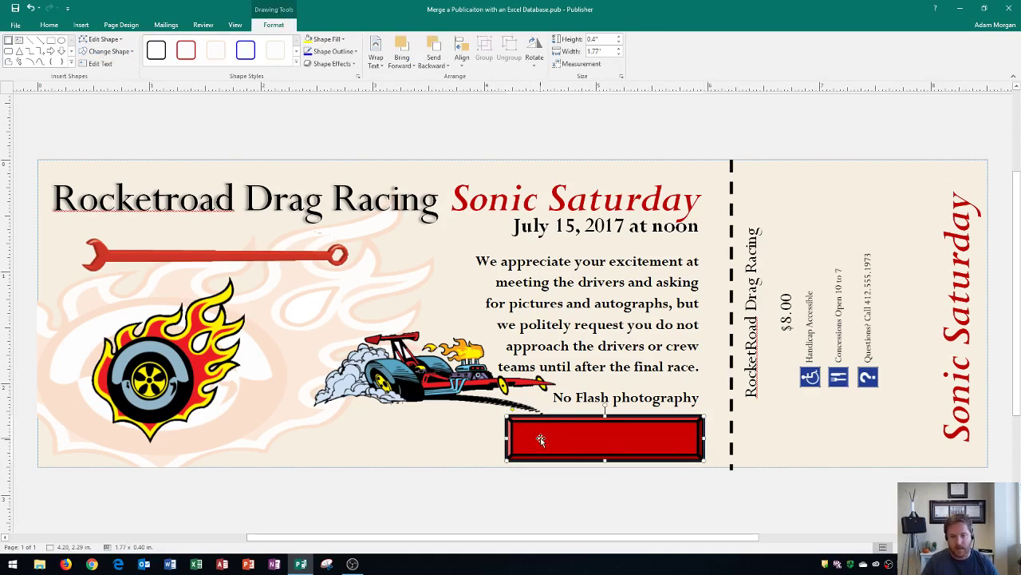
- Add a text area to the red bevel box, removing the test letters so it stays empty
right_click(541, 441)
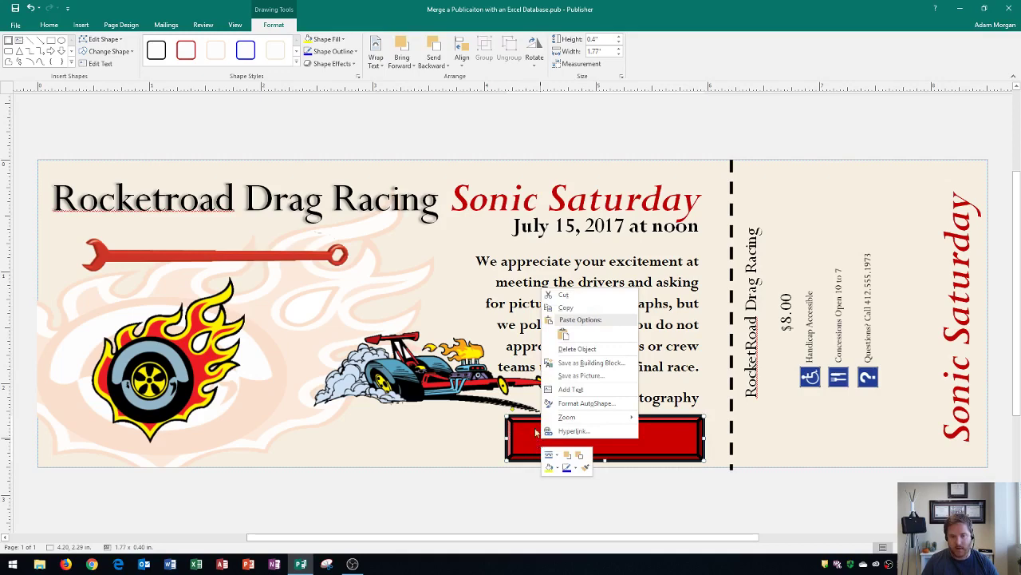
click(587, 392)
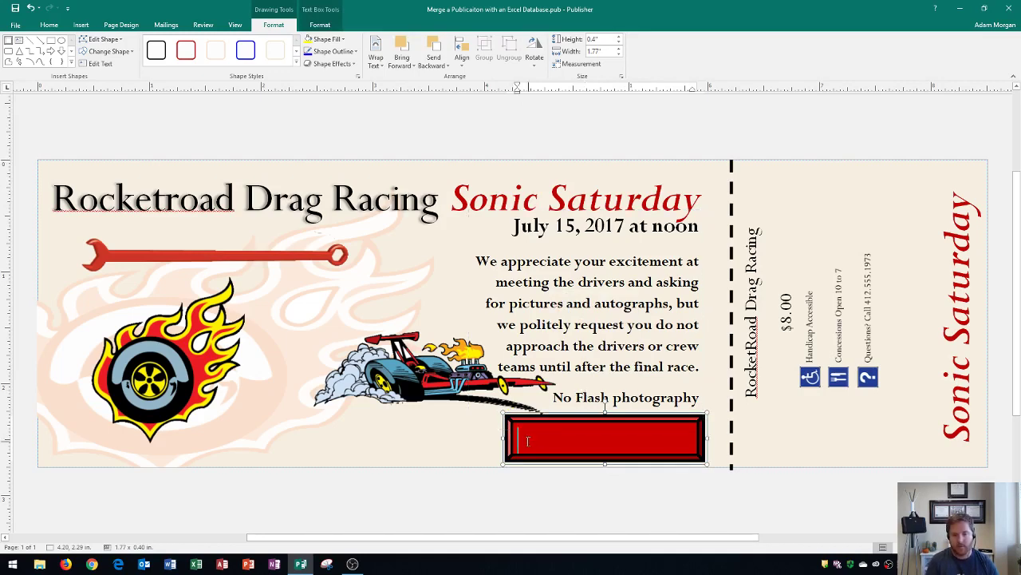
text(Le)
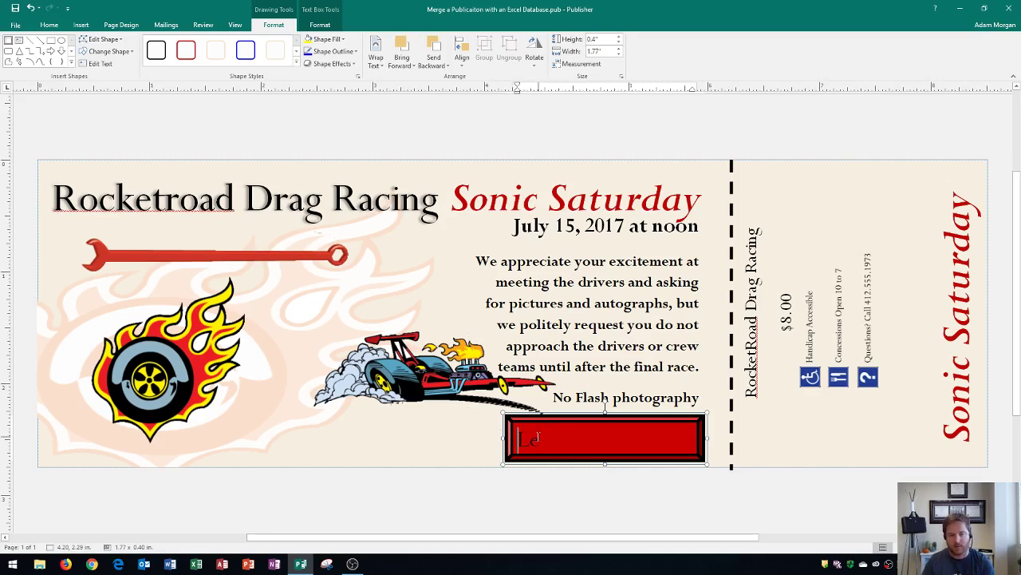
key(BackSpace)
key(BackSpace)
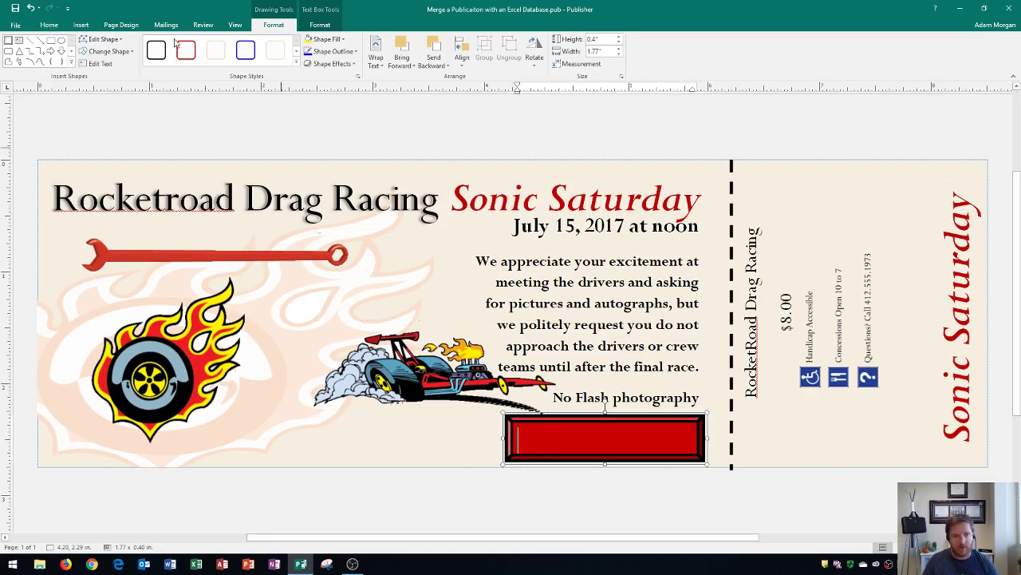
click(49, 26)
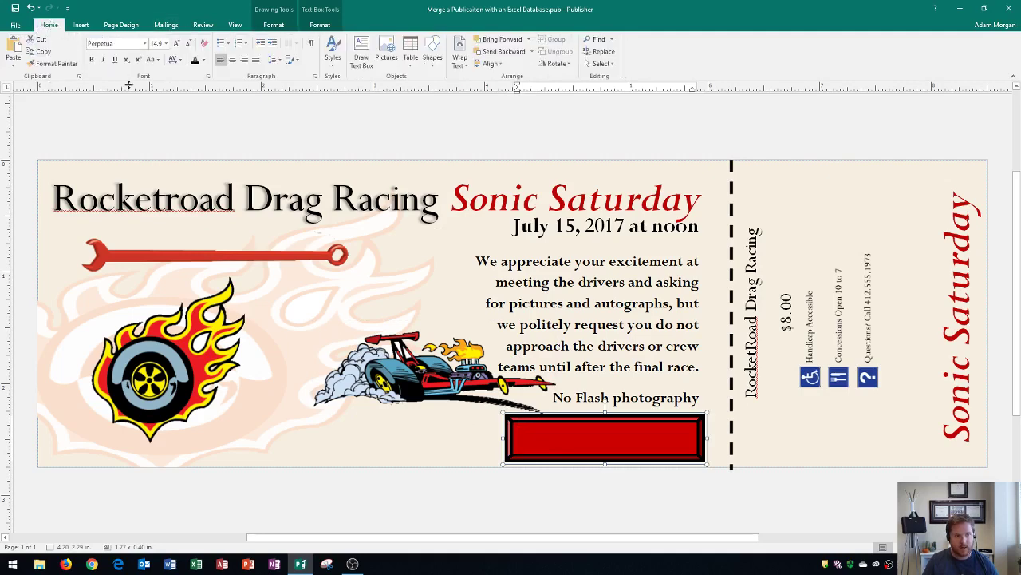
- Set the font colour to white and type 'Level' in the red bevel box
click(205, 64)
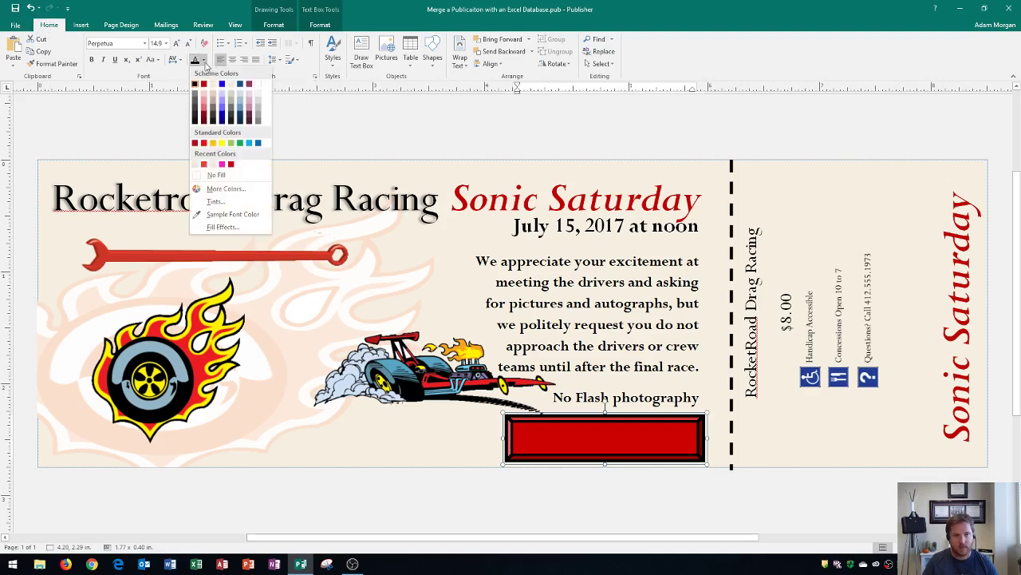
click(260, 84)
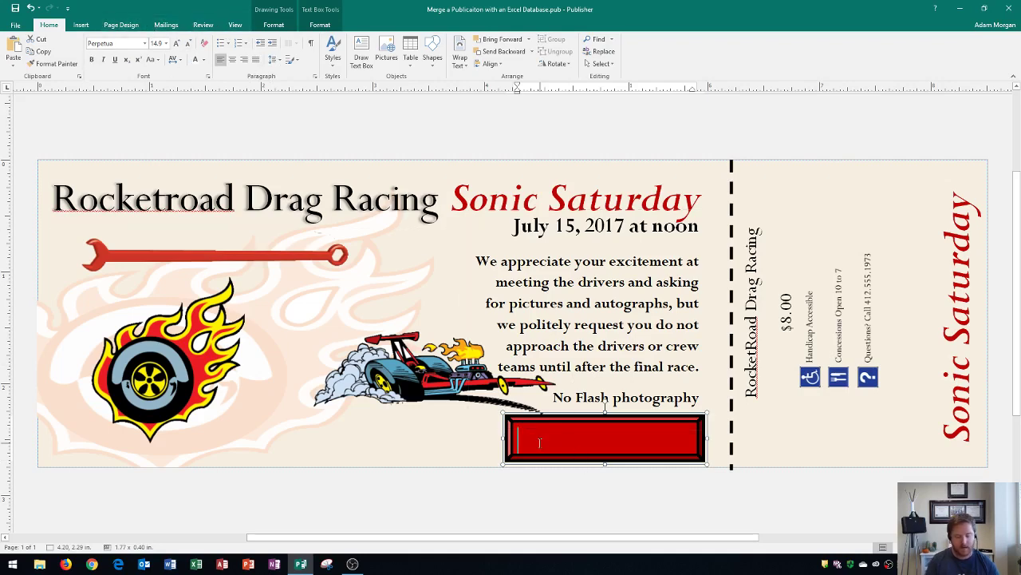
text(Level)
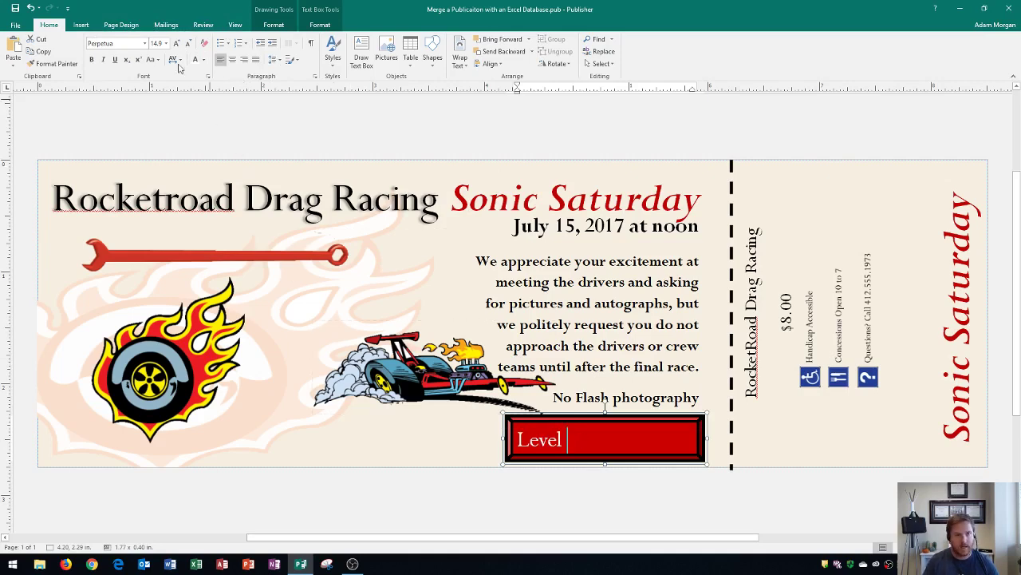
click(166, 26)
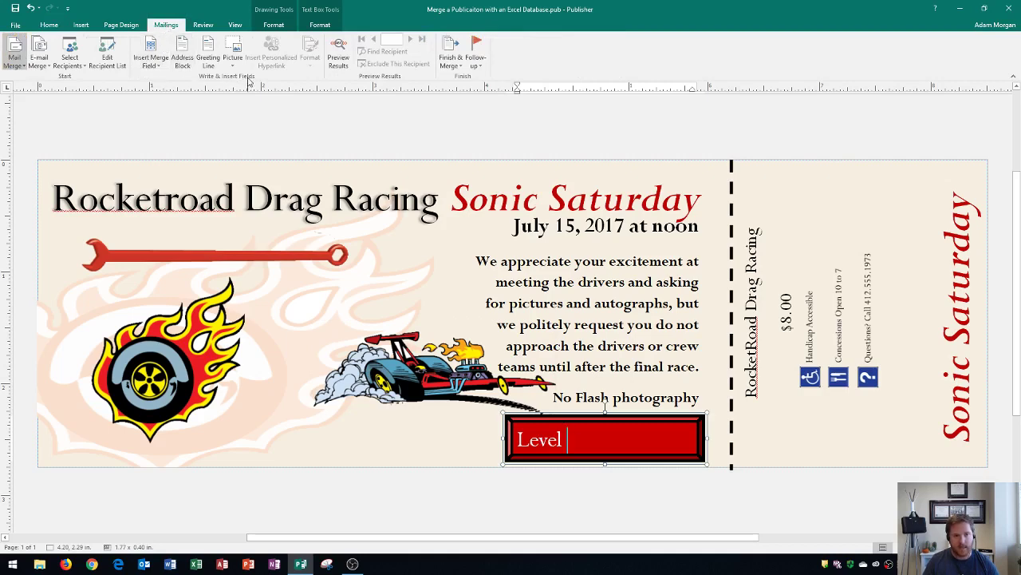
- Insert the «Level» merge field after 'Level', preview it, then toggle preview off and type 'Seat'
click(155, 71)
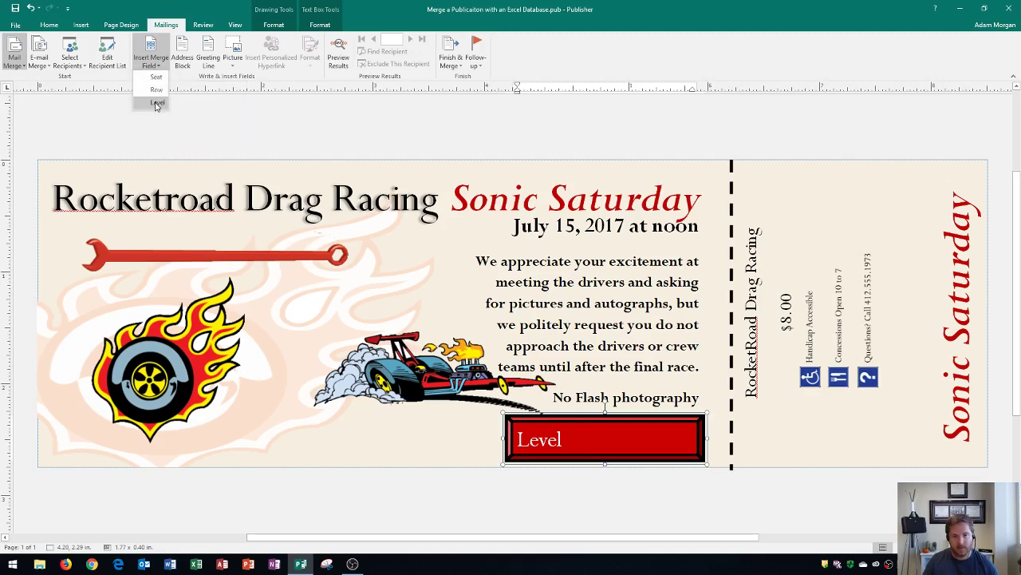
click(156, 103)
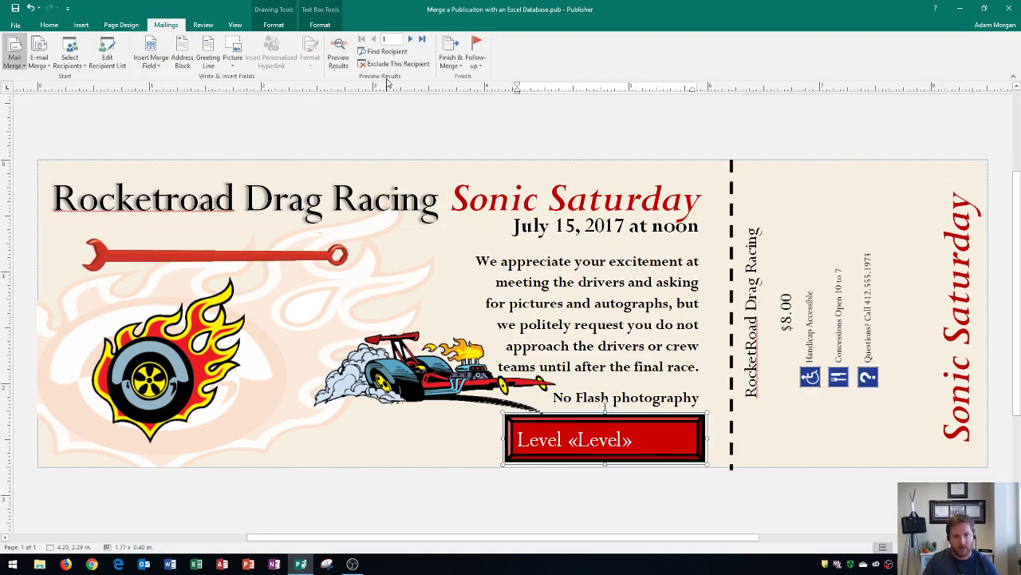
click(338, 61)
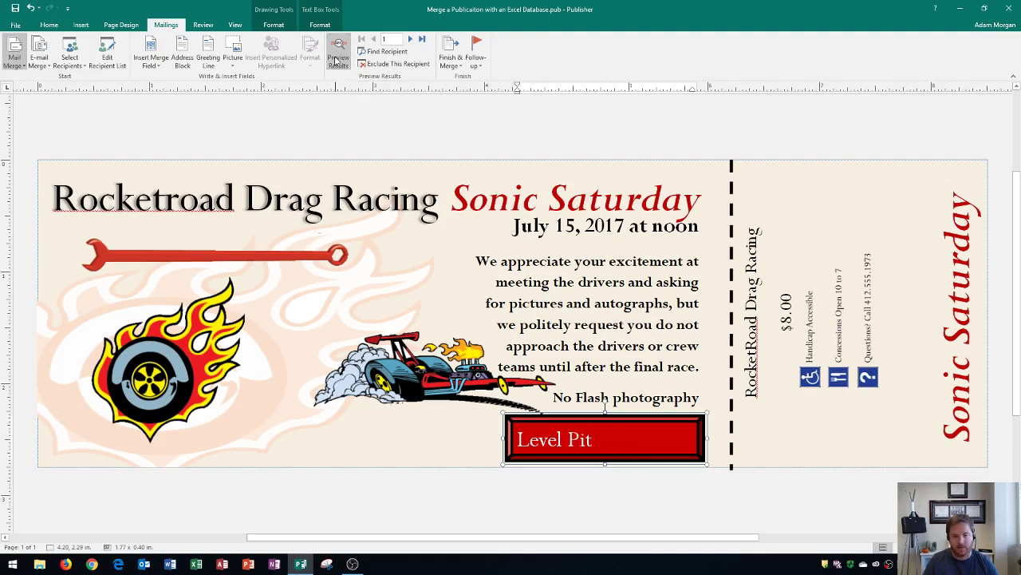
click(339, 61)
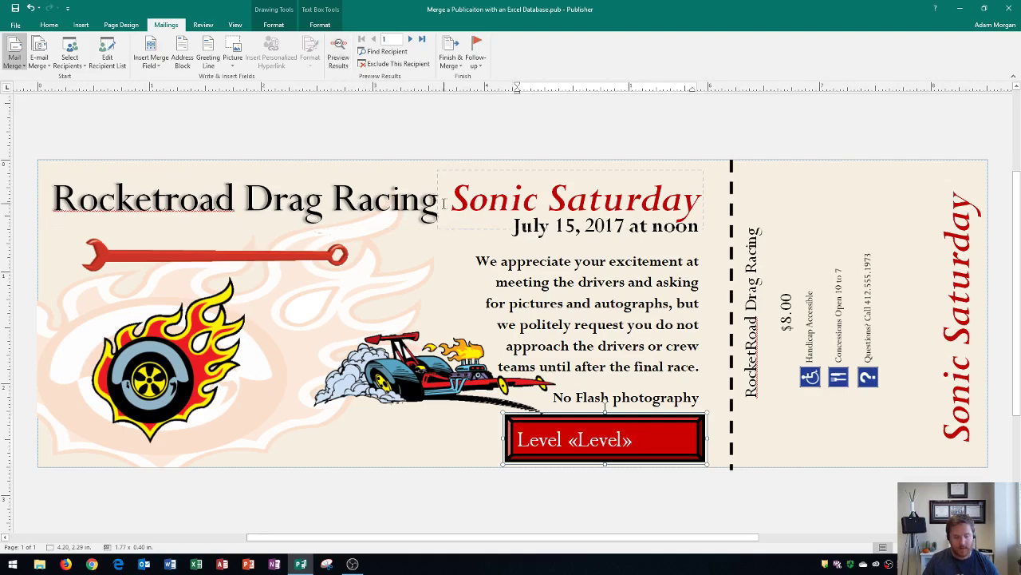
text(Seat)
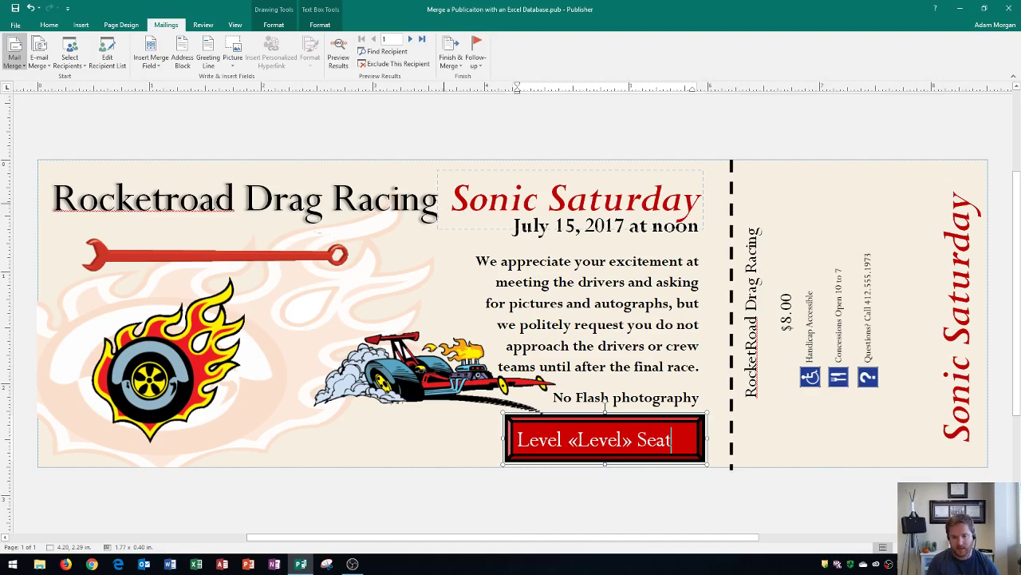
- Widen the red box leftward and add the Row merge field after 'Seat'
click(499, 438)
drag(500, 438, 469, 444)
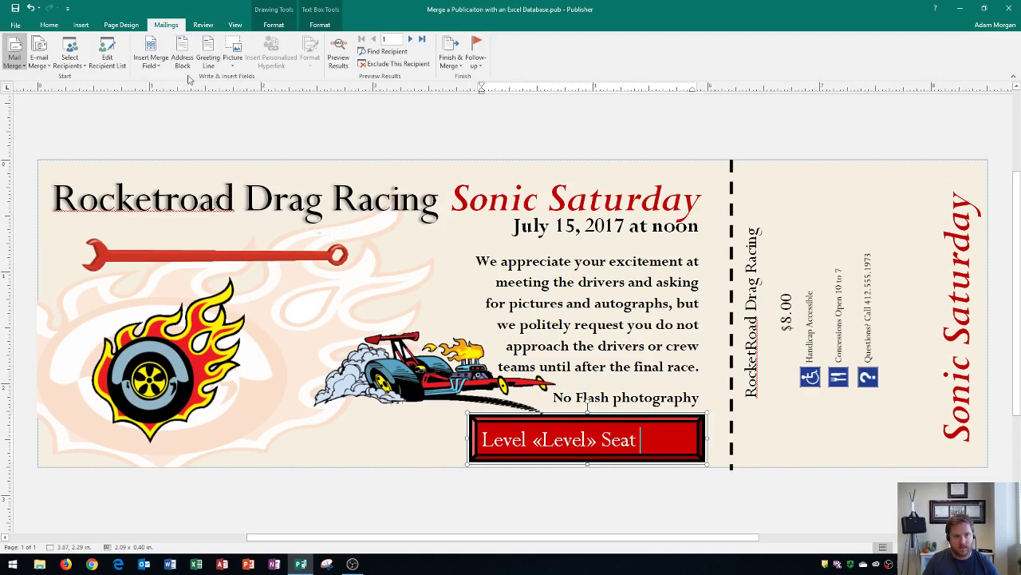
click(154, 67)
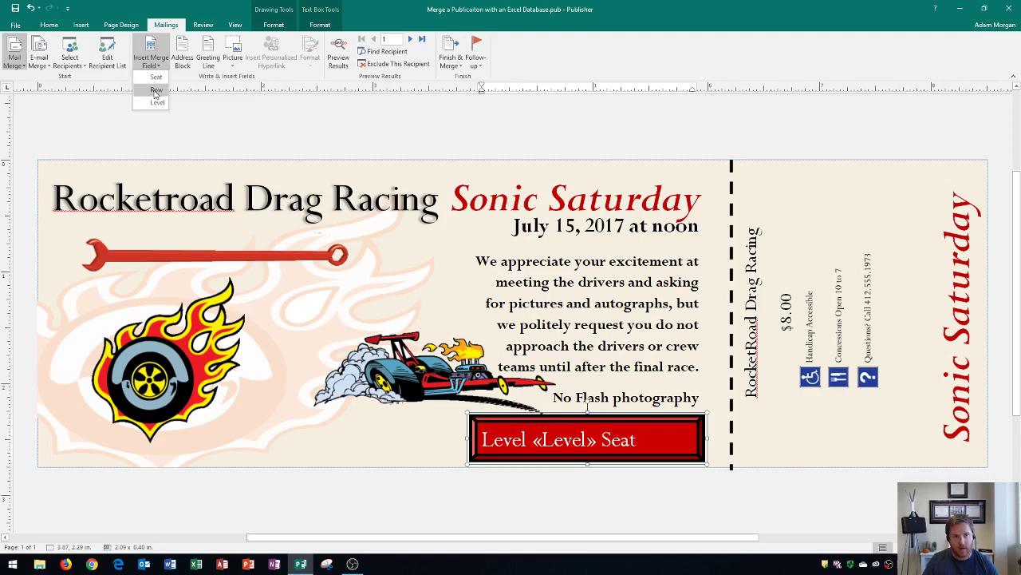
key(Escape)
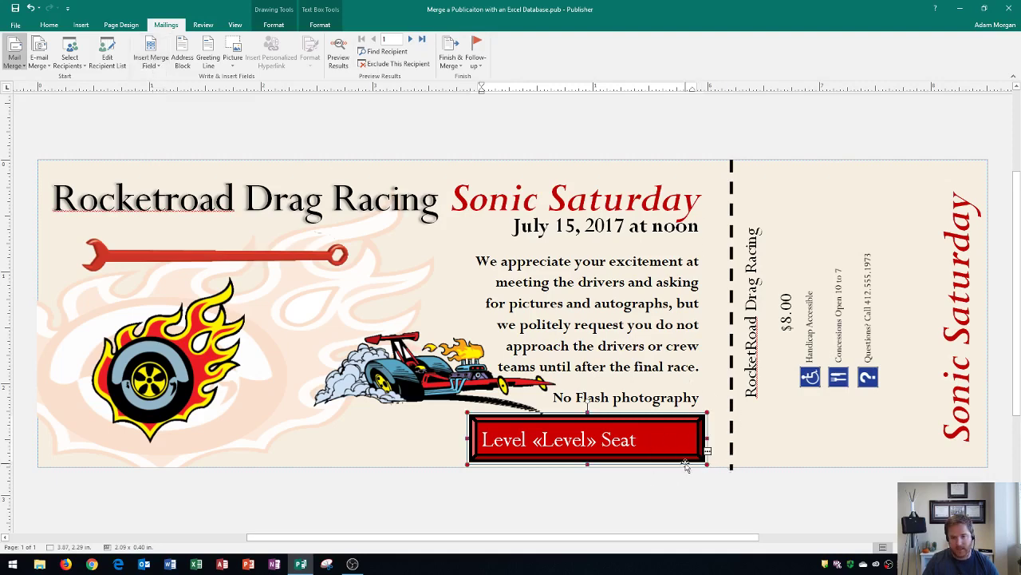
drag(467, 438, 284, 440)
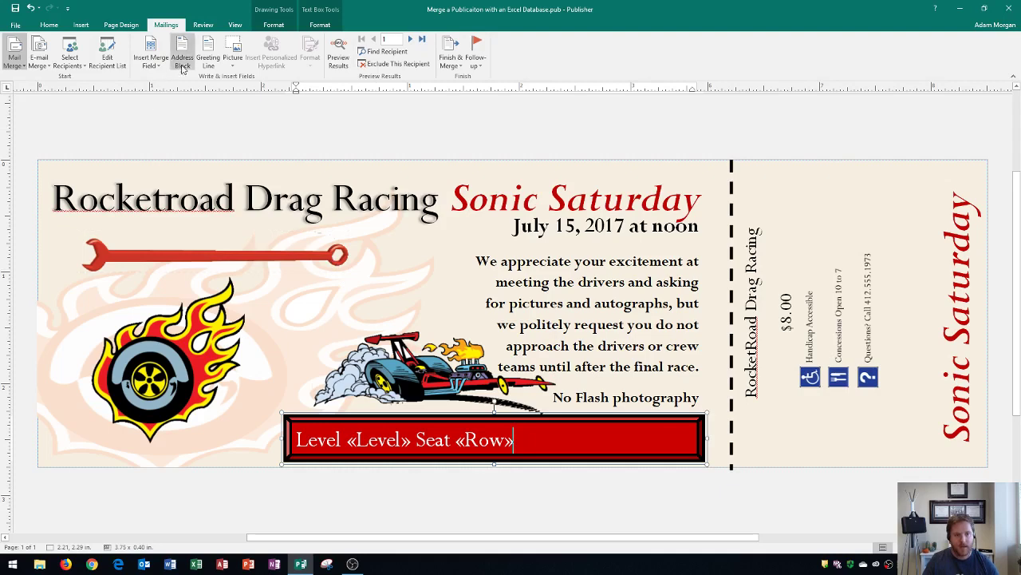
- Insert the Seat field after Row, preview 'Level Pit Seat A1', and narrow the box to fit
click(153, 63)
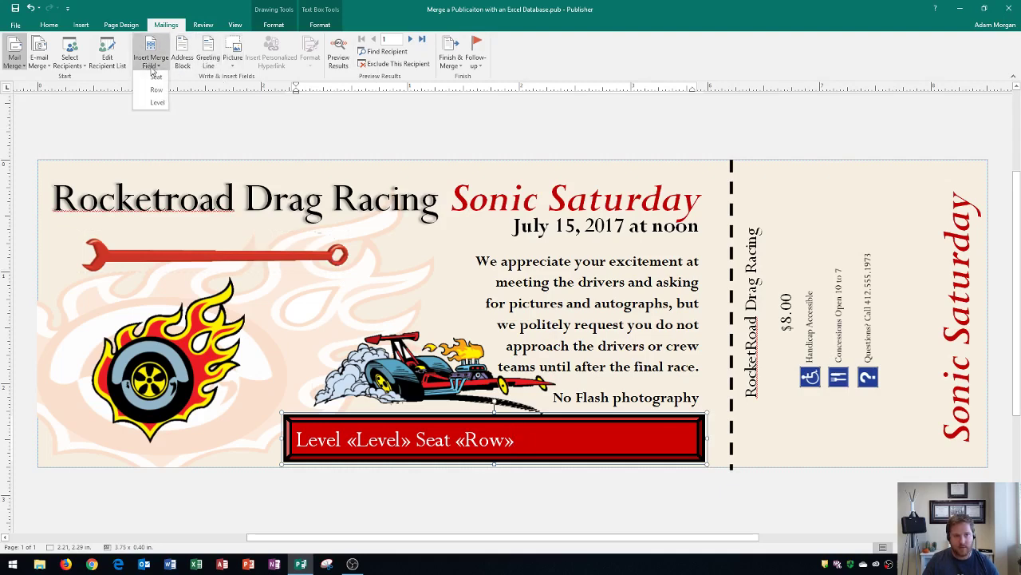
click(155, 78)
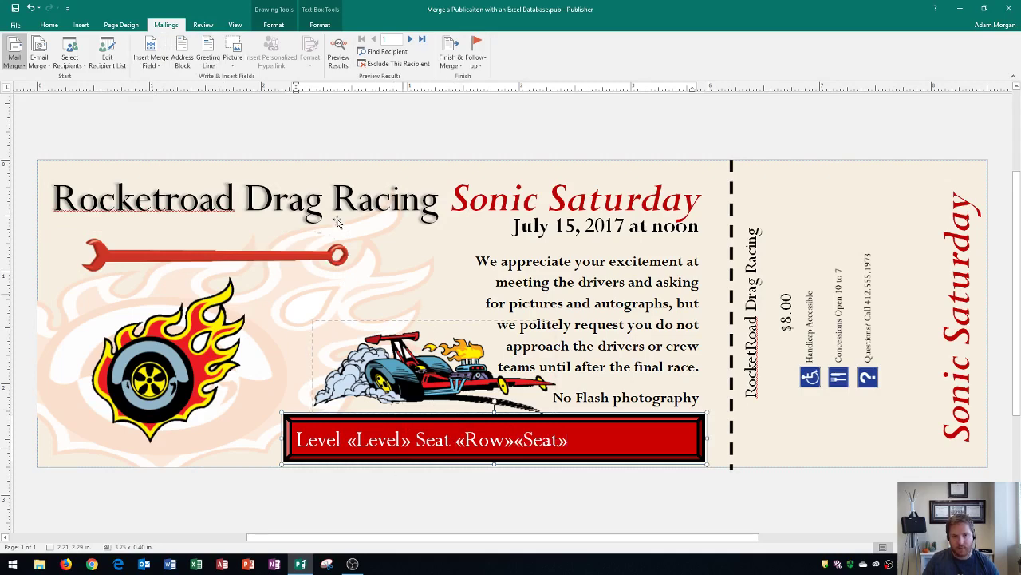
click(338, 63)
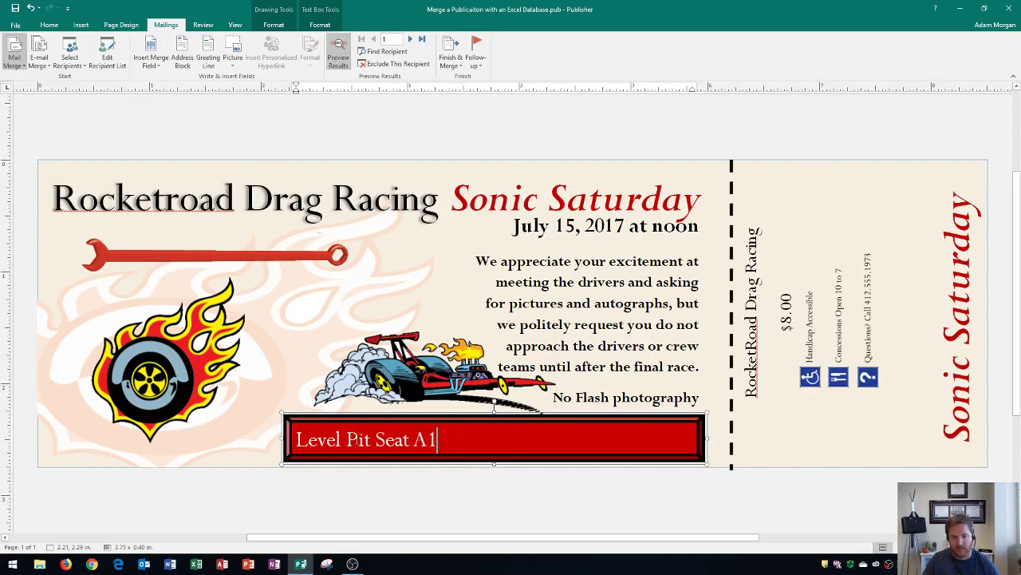
drag(281, 438, 492, 443)
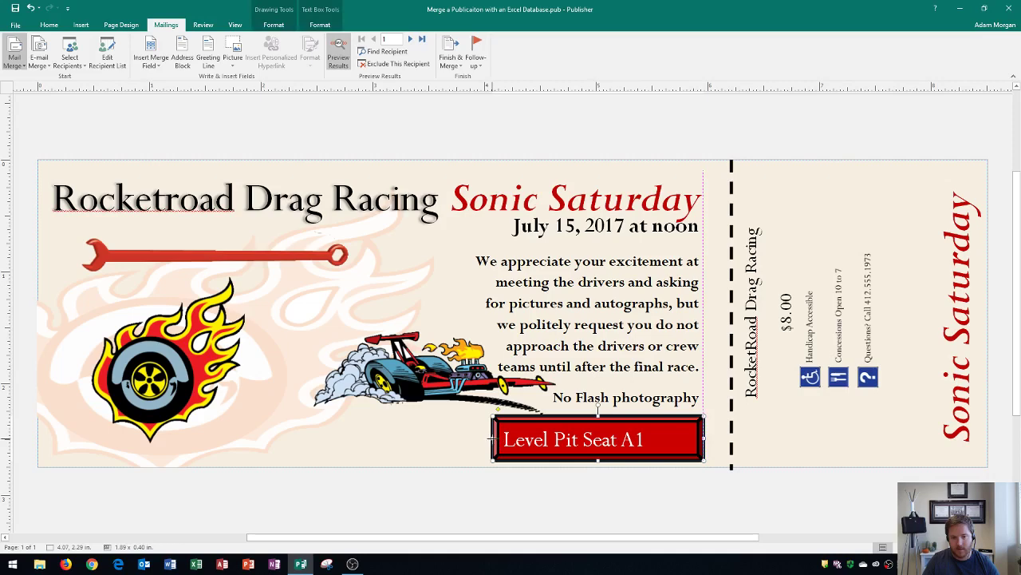
drag(495, 438, 503, 440)
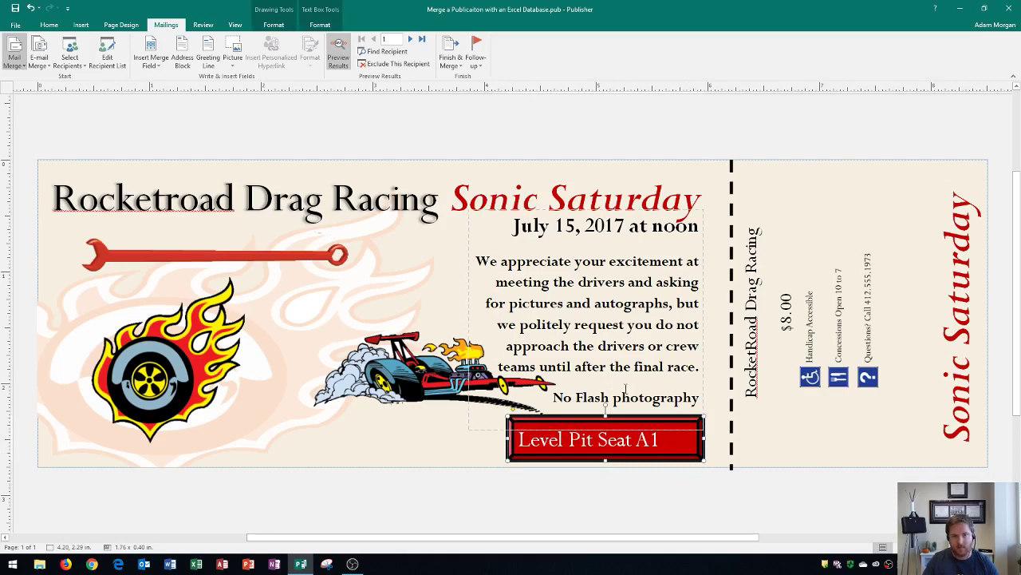
- Advance the merge preview to record 11 and select the 'Level Pit Seat A11' box
click(409, 39)
click(410, 39)
click(409, 39)
click(409, 39)
click(409, 39)
click(410, 39)
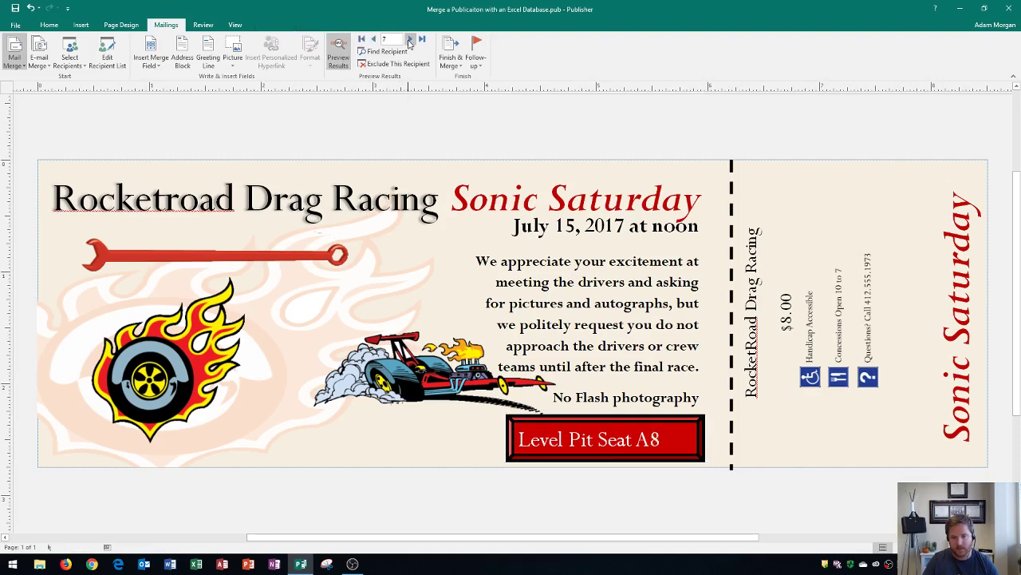
click(410, 39)
click(409, 39)
click(409, 39)
click(410, 39)
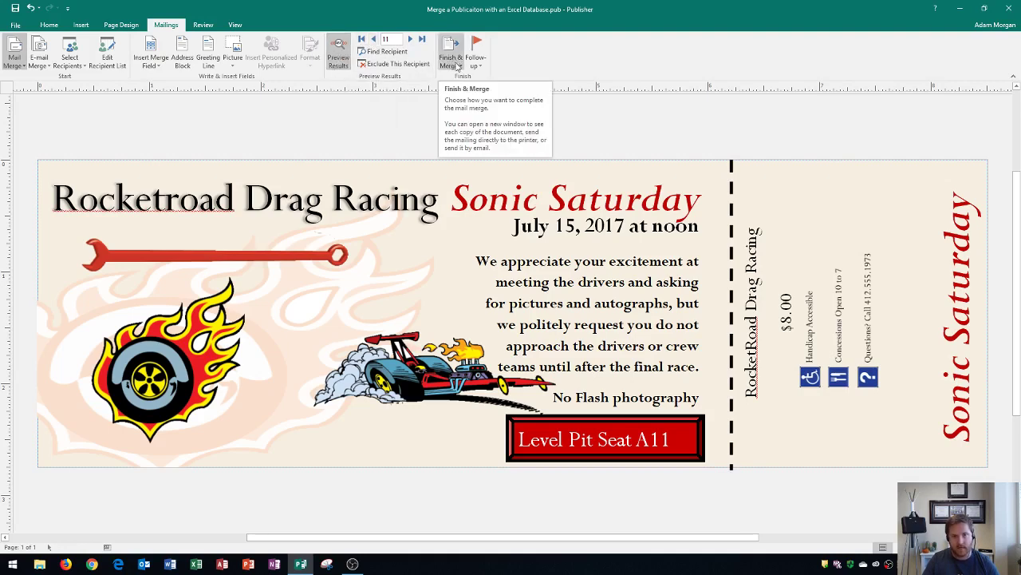
click(585, 411)
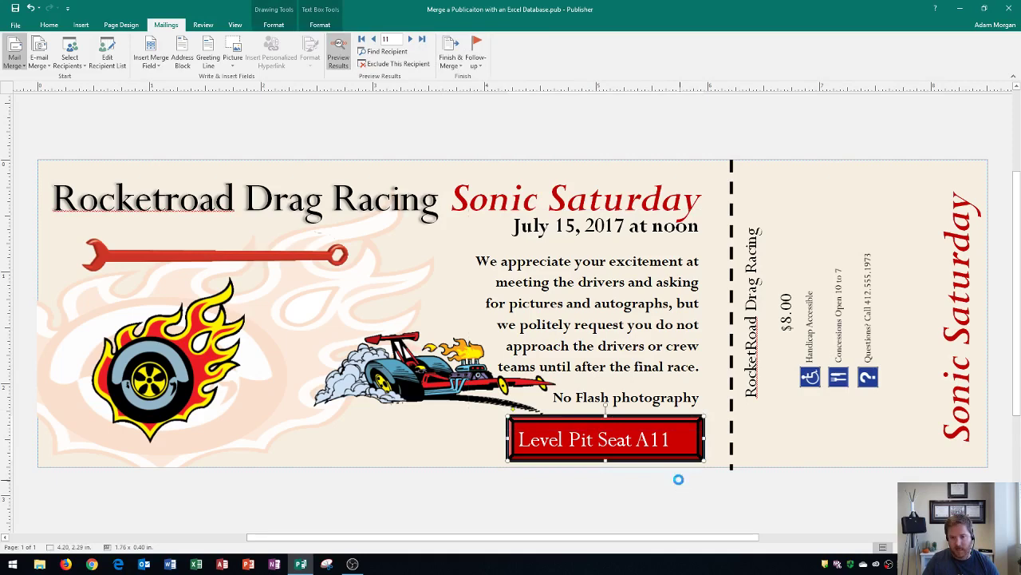
- Paste a copy of the Level and Seat box onto the ticket stub, then step back to record 6 (Seat A6)
key(ctrl+v)
drag(599, 434, 897, 314)
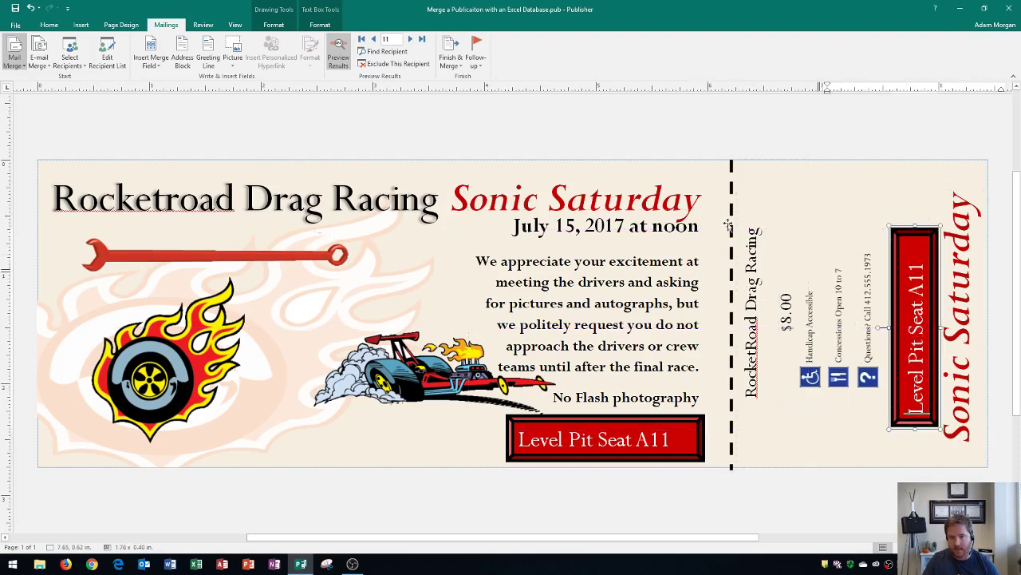
click(373, 39)
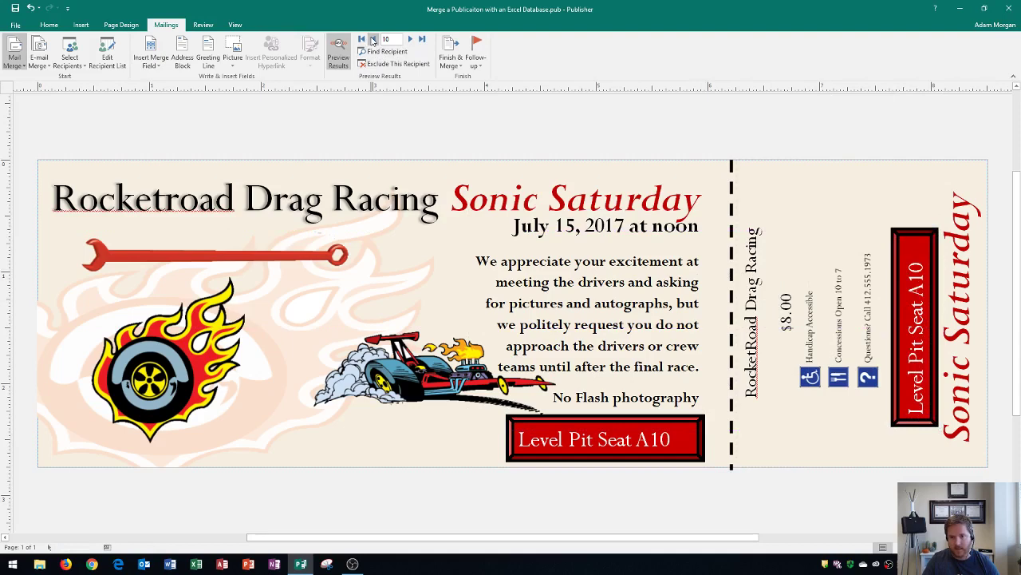
click(373, 39)
click(373, 39)
click(372, 39)
click(373, 39)
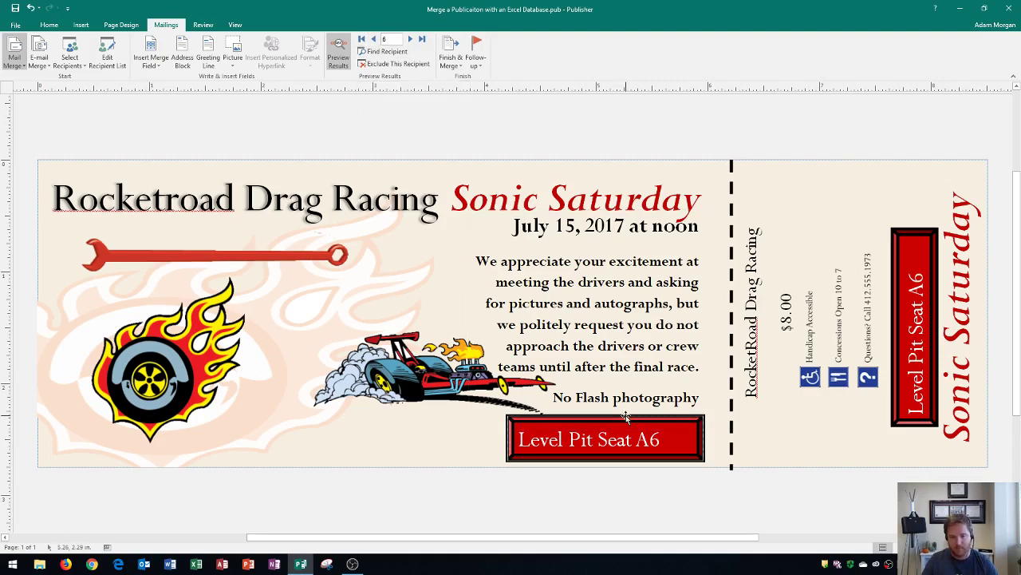
- Merge the tickets to the printer with Copies of each page set to 1
click(450, 62)
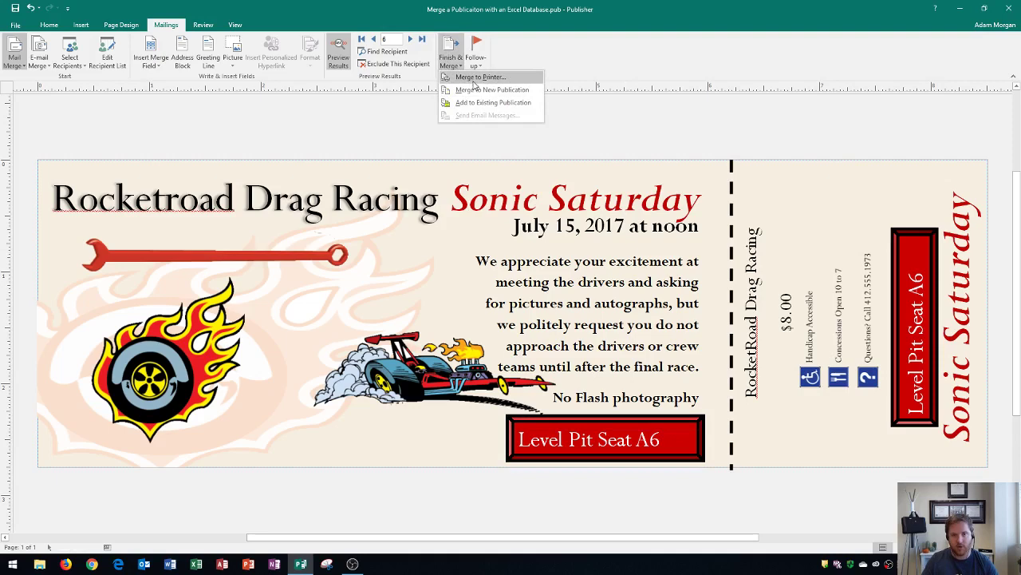
click(479, 77)
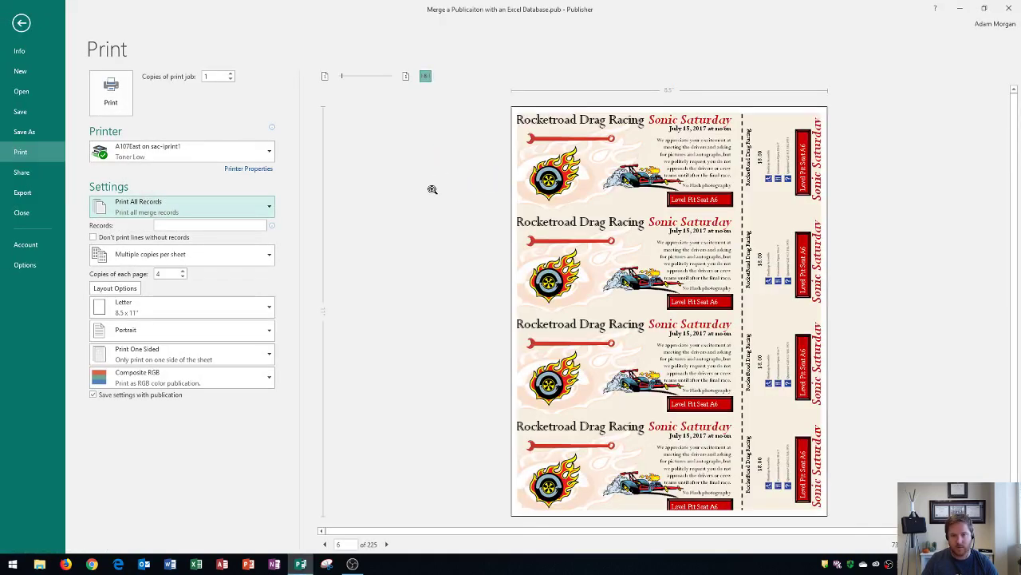
click(182, 273)
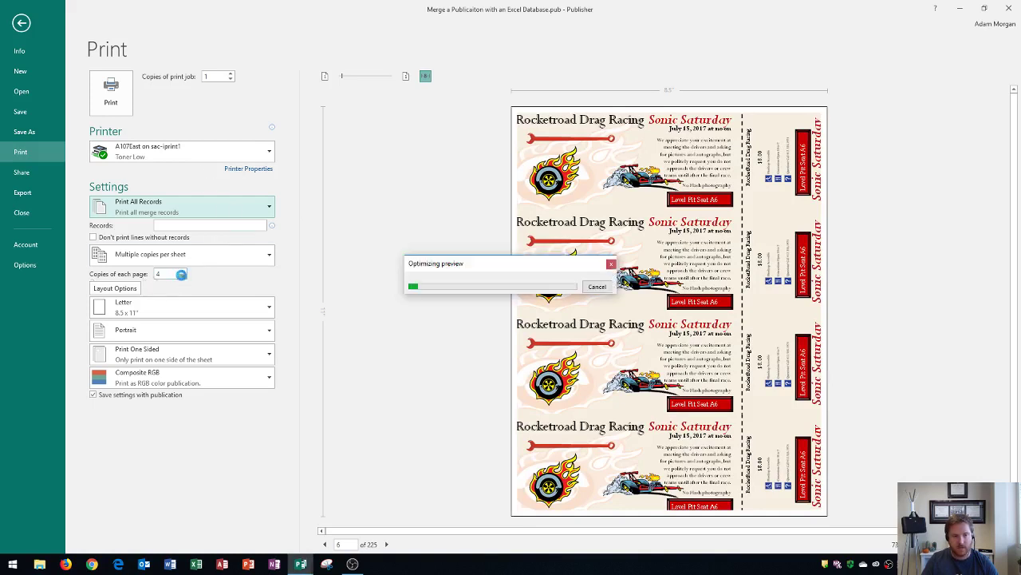
click(183, 273)
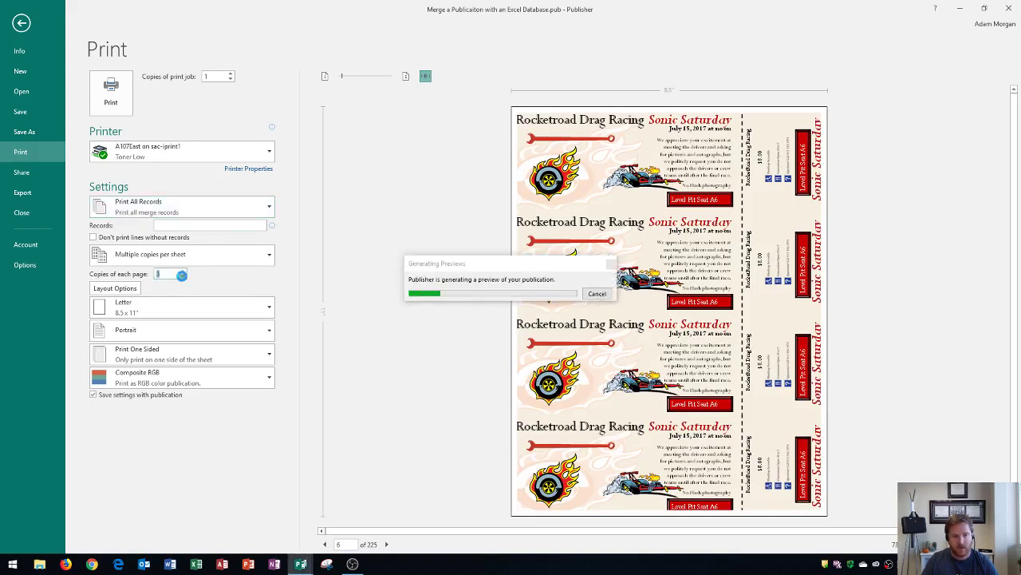
click(182, 276)
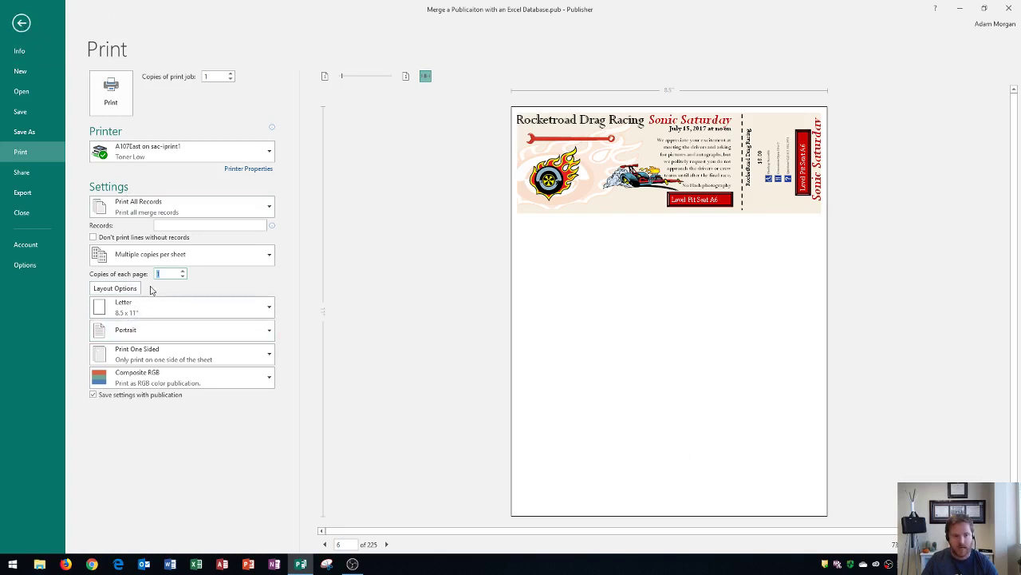
- Page forward through the 225 merged tickets in the print preview to page 10
click(385, 545)
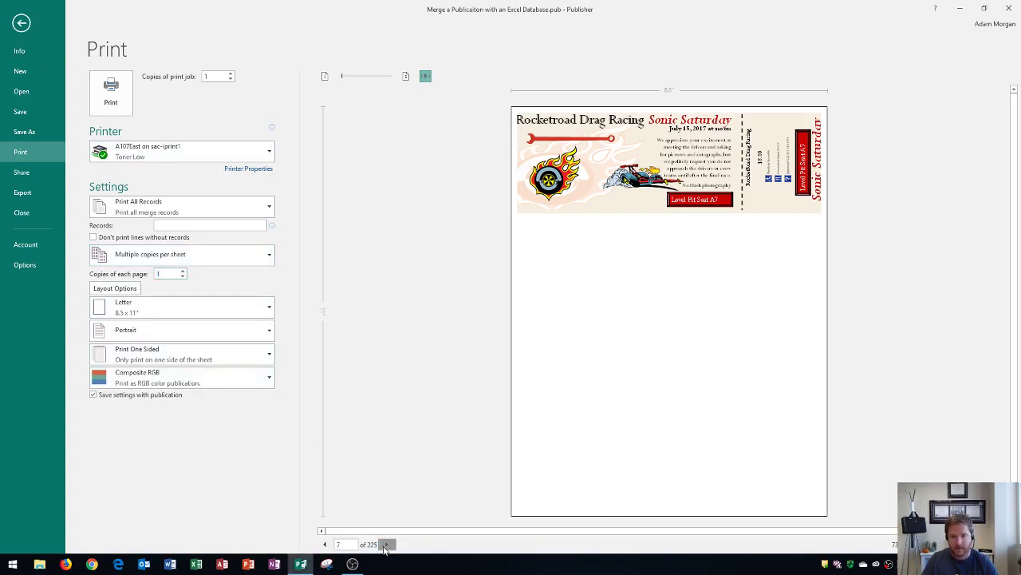
click(386, 545)
click(386, 545)
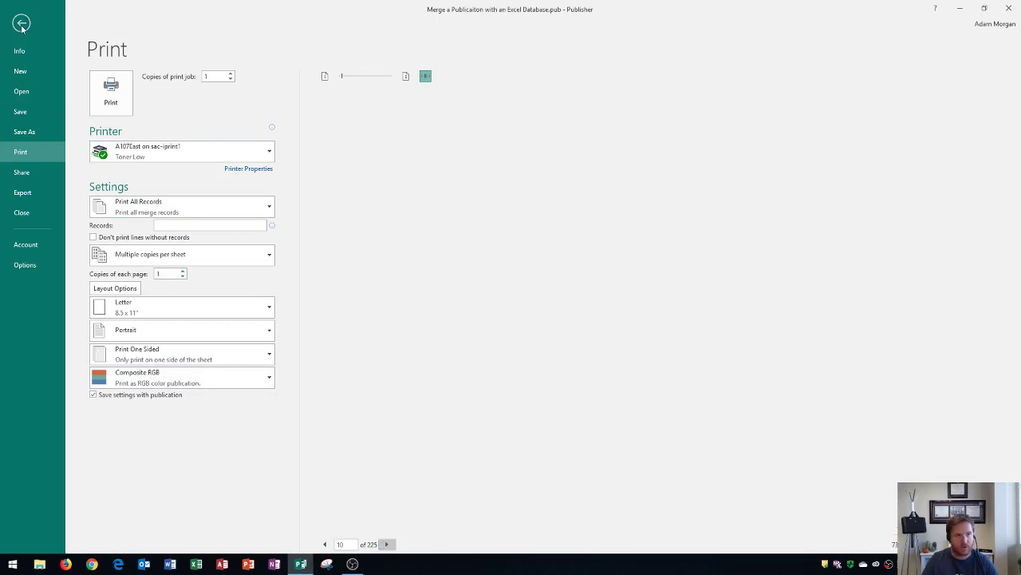